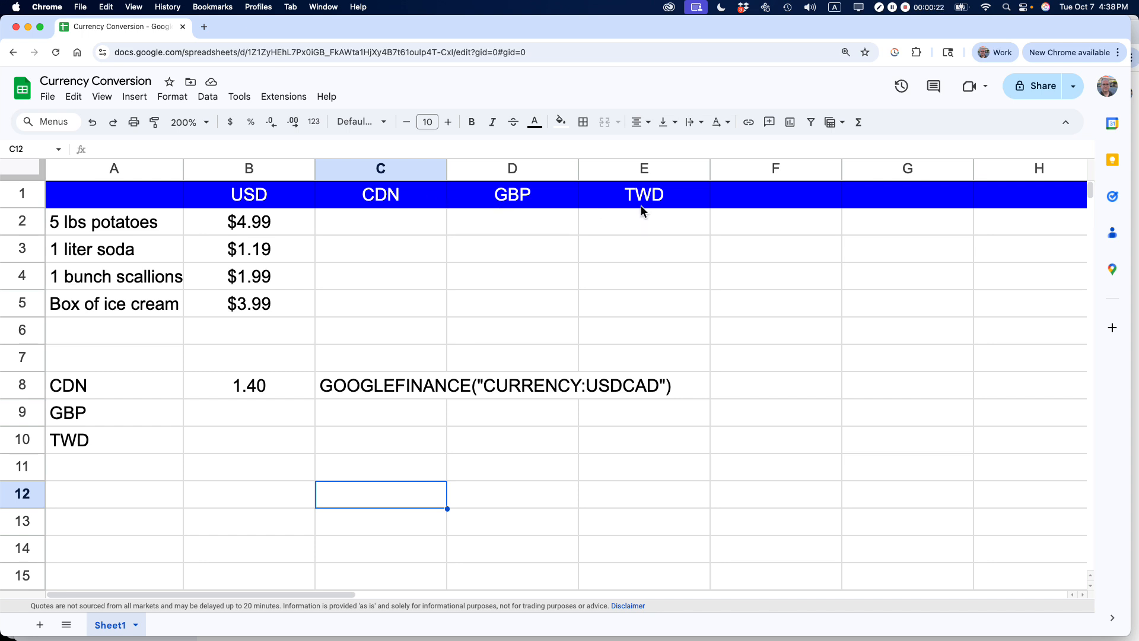
- Inspect the GOOGLEFINANCE exchange-rate formula behind the CDN rate cell B8
{"action": "left_click", "coordinate": [389, 395]}
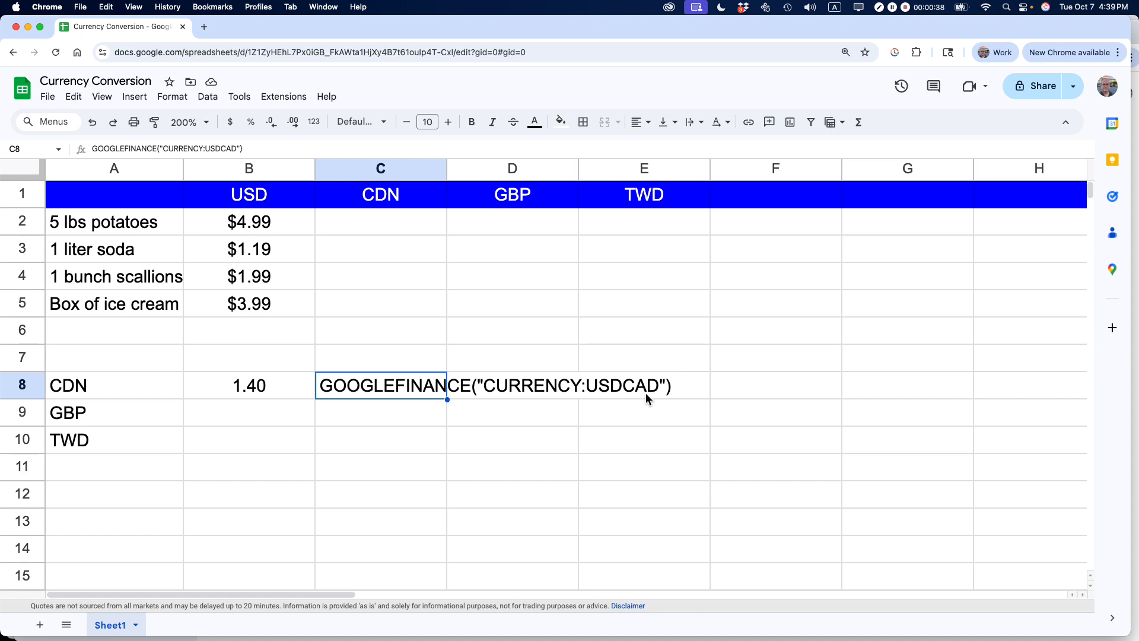
{"action": "left_click", "coordinate": [264, 389]}
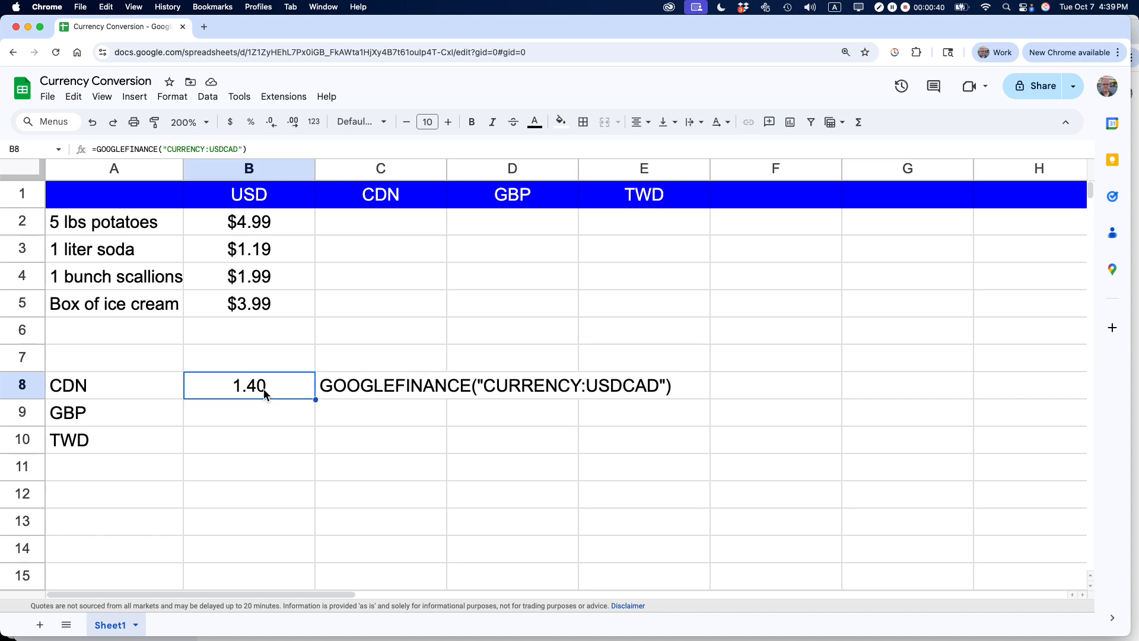
{"action": "double_click", "coordinate": [263, 390]}
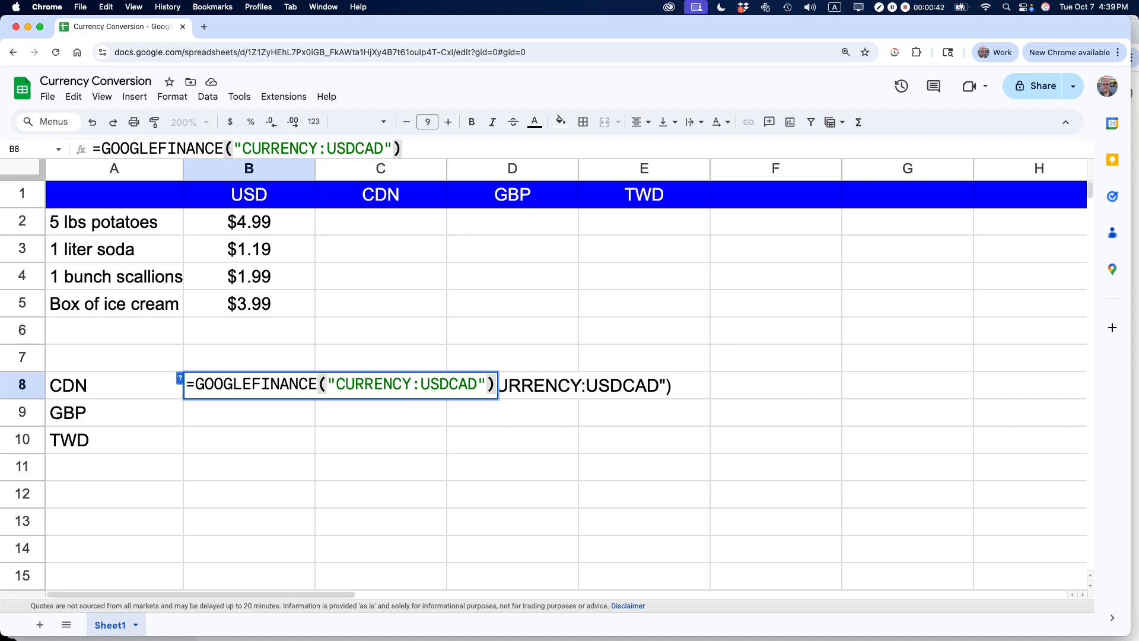
{"action": "left_click", "coordinate": [258, 422]}
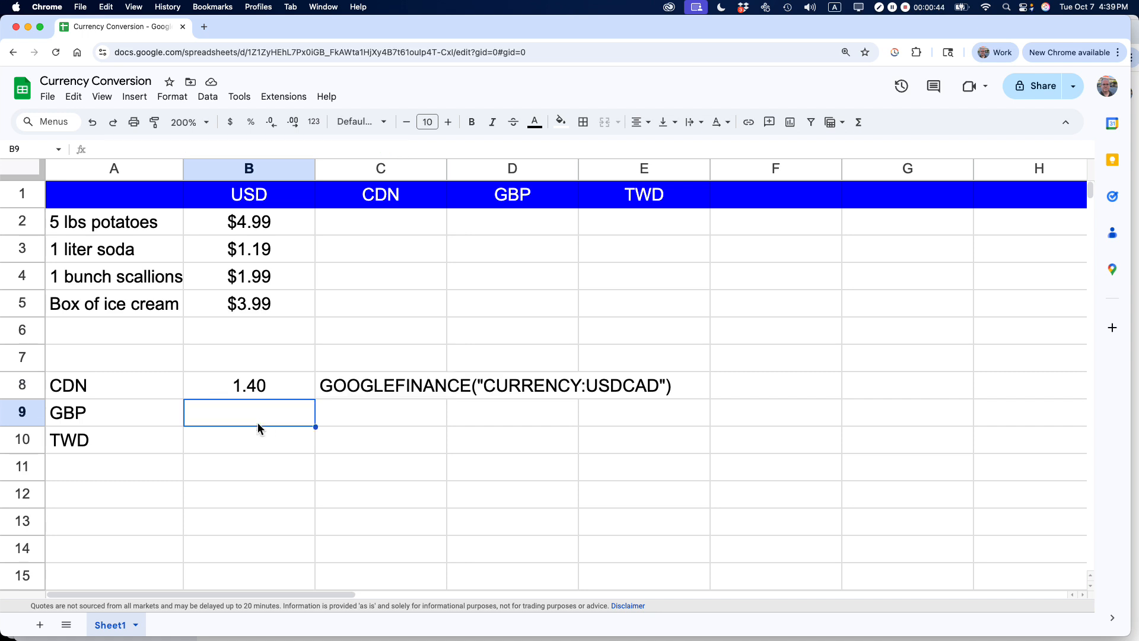
{"action": "key", "text": "Up"}
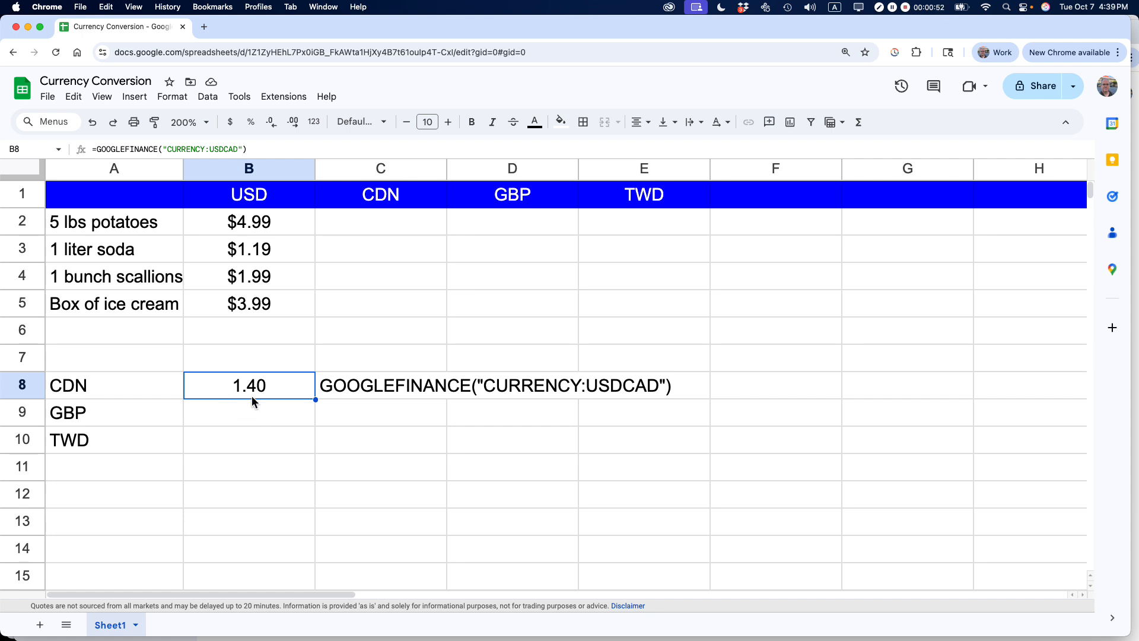
- Enter the formula =B2*$B$8 in C2 to convert the potatoes price to CDN
{"action": "left_click", "coordinate": [354, 231]}
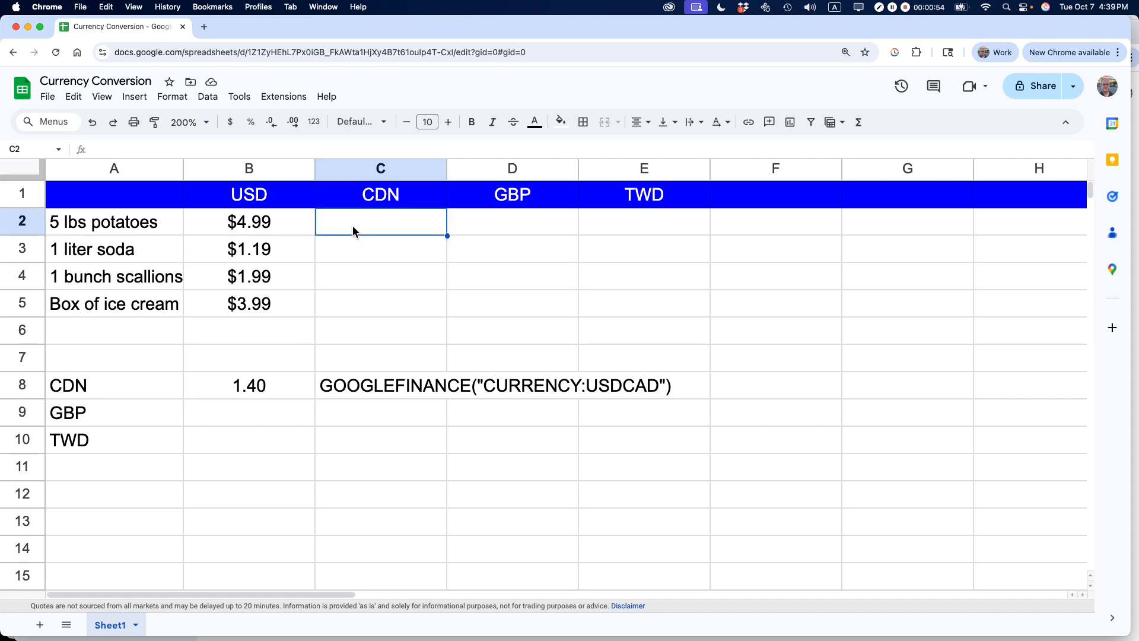
{"action": "type", "text": "="}
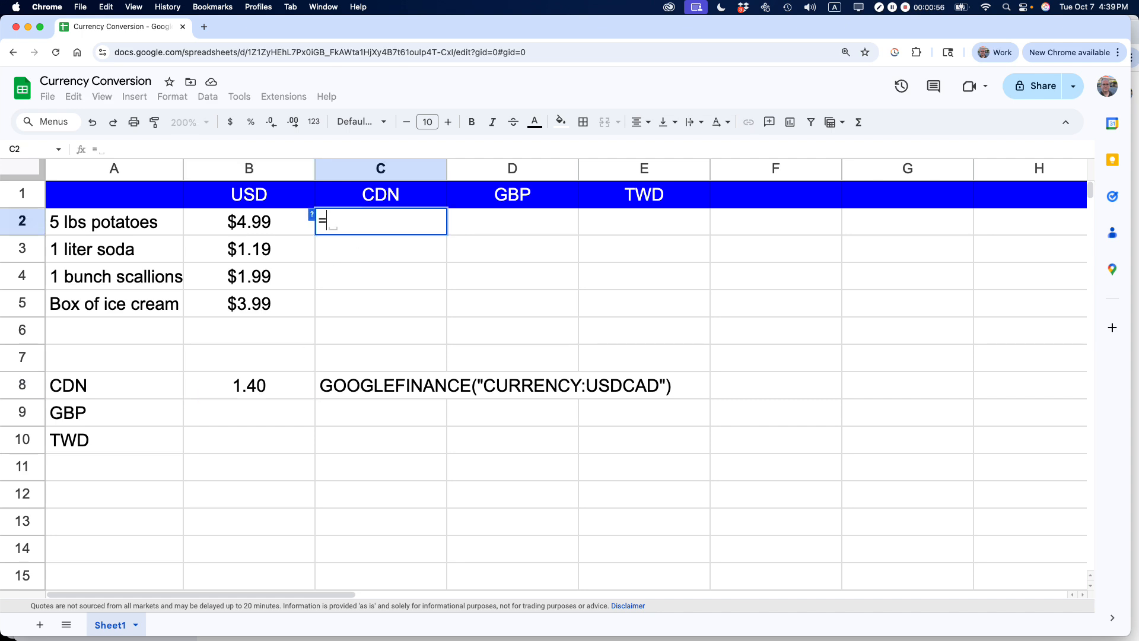
{"action": "type", "text": "b2"}
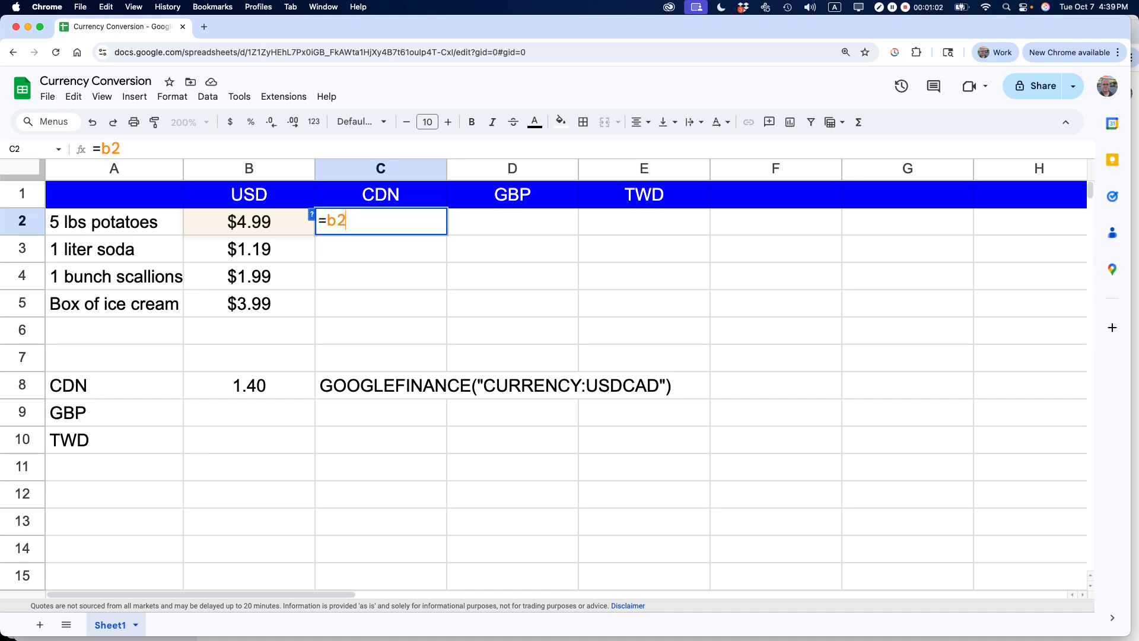
{"action": "type", "text": "*"}
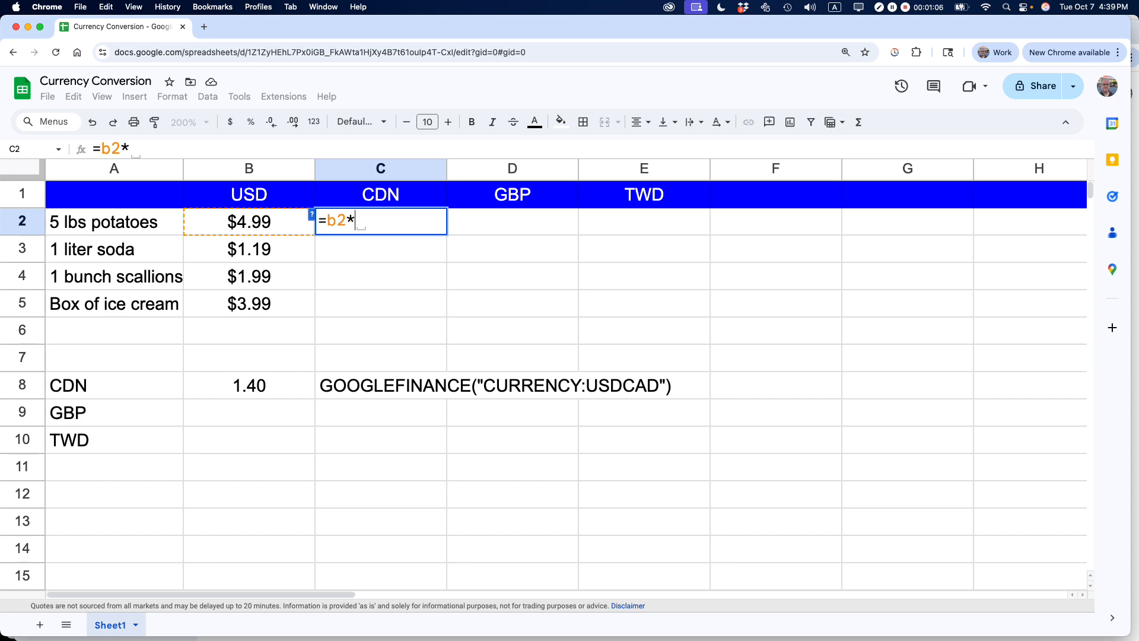
{"action": "type", "text": "$b$8"}
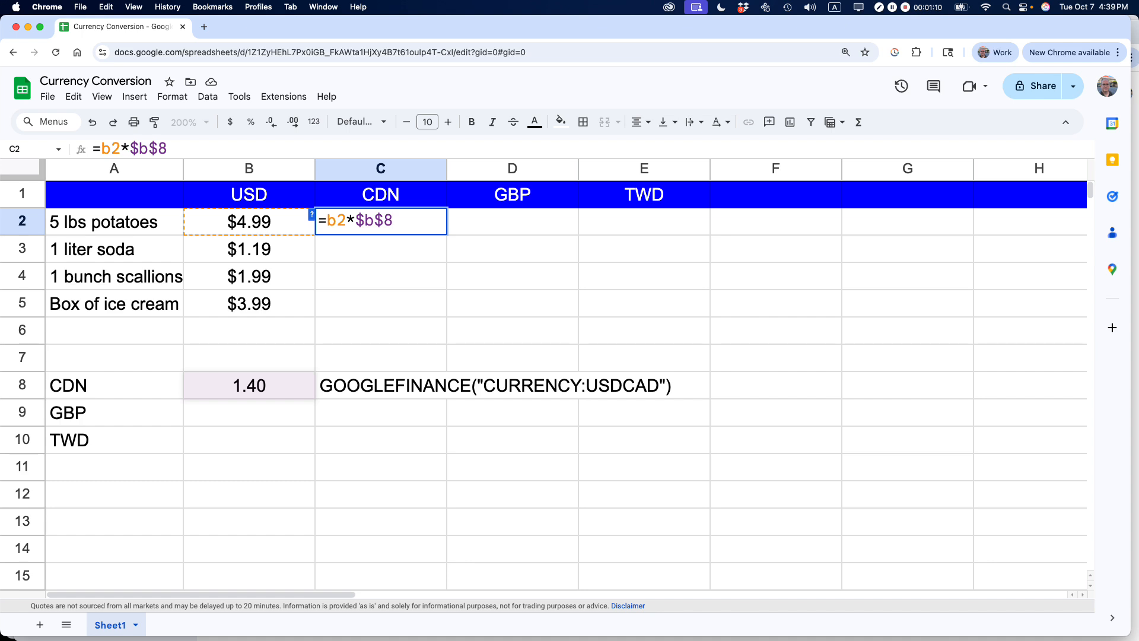
{"action": "key", "text": "Return"}
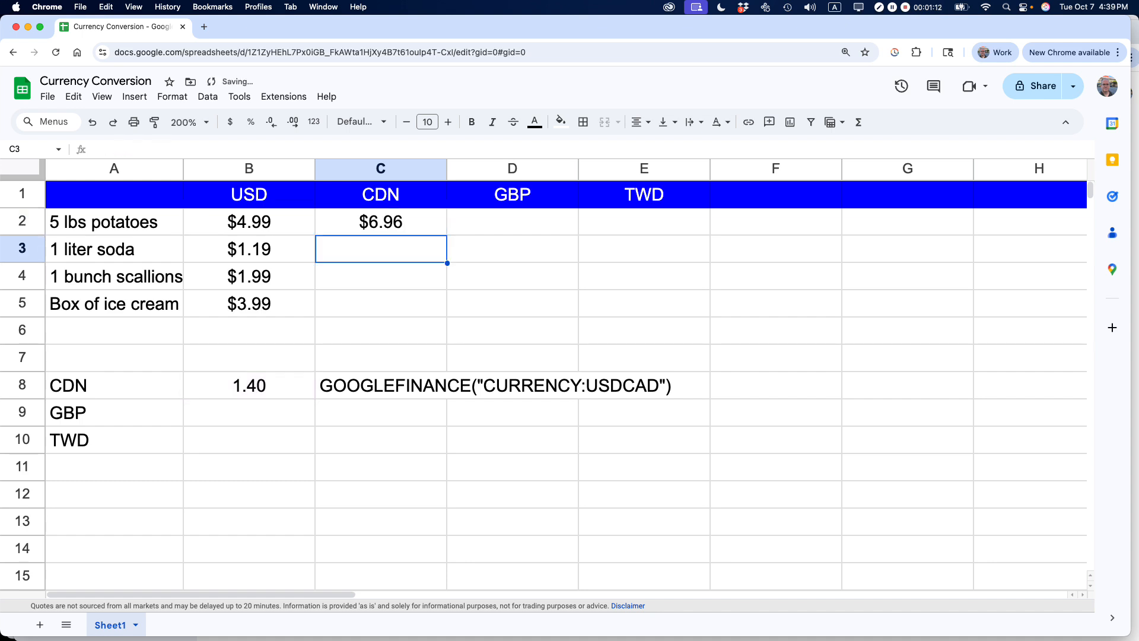
{"action": "key", "text": "Up"}
{"action": "key", "text": "Return"}
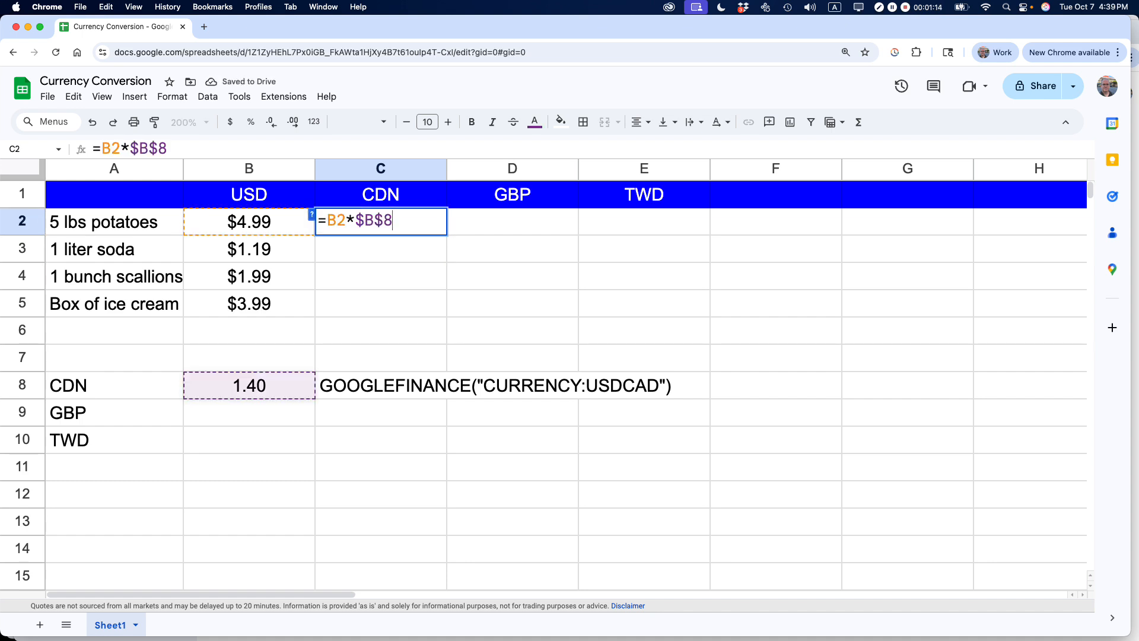
{"action": "key", "text": "Return"}
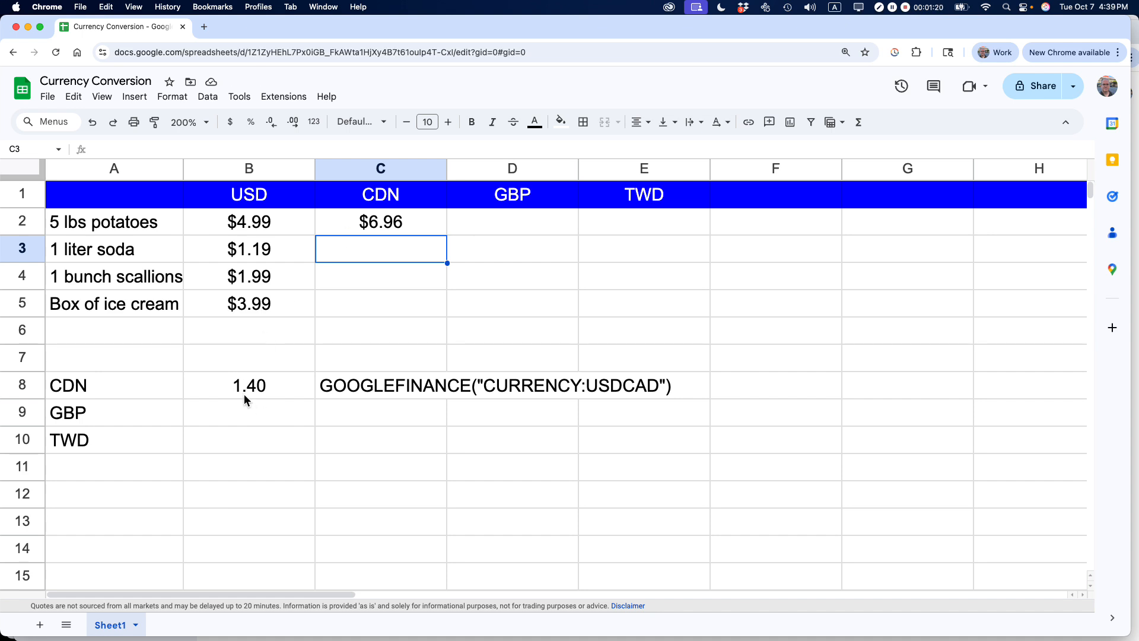
- Fill the C2 conversion formula down through C5
{"action": "left_click", "coordinate": [377, 230]}
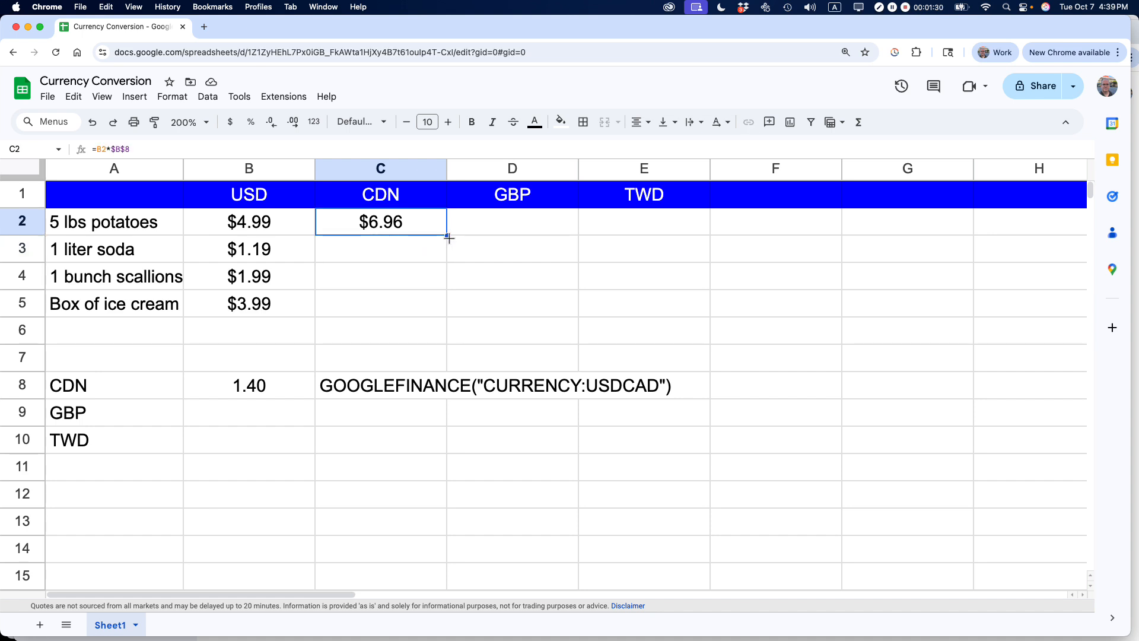
{"action": "left_click_drag", "start_coordinate": [448, 238], "coordinate": [440, 307]}
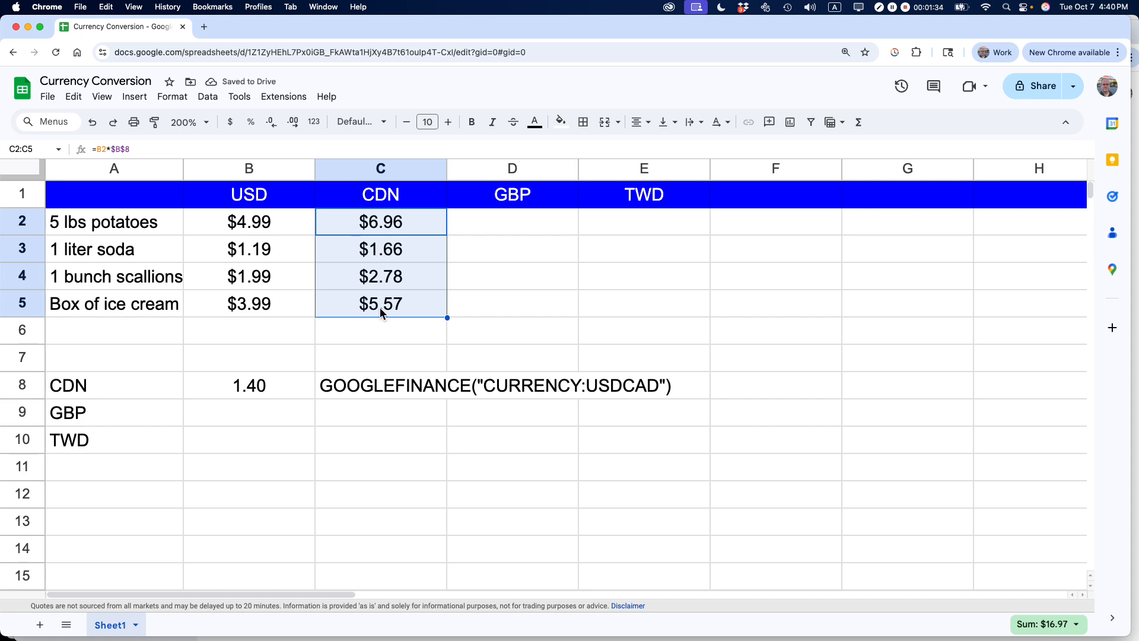
{"action": "left_click", "coordinate": [279, 340]}
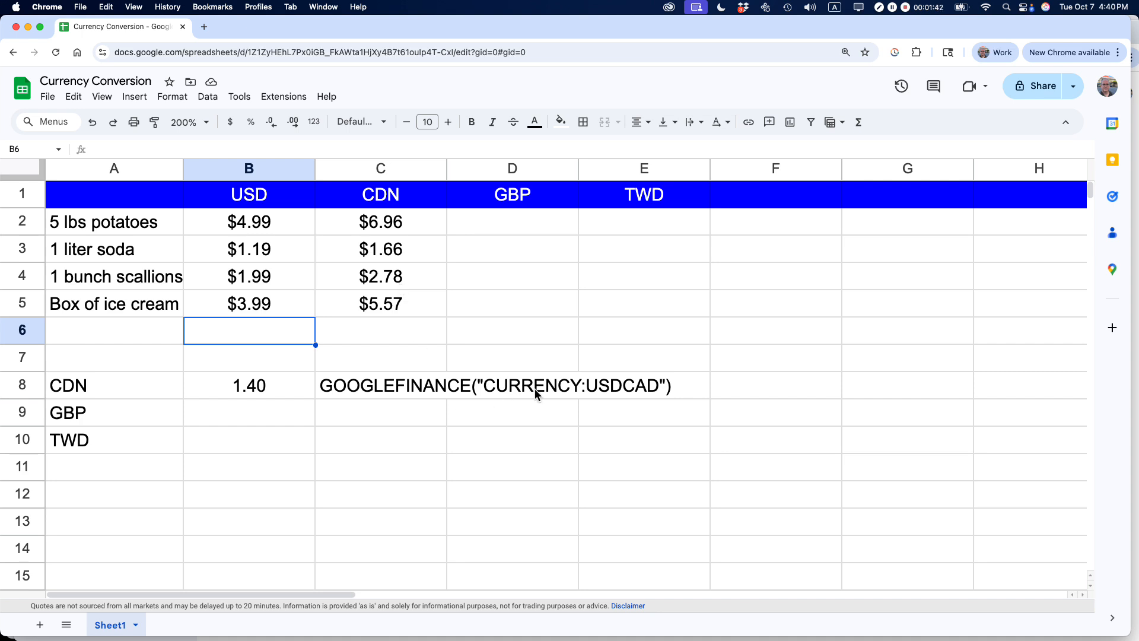
- Copy the B8 rate formula into B9 and change its currency pair to USDGBP
{"action": "left_click", "coordinate": [253, 385]}
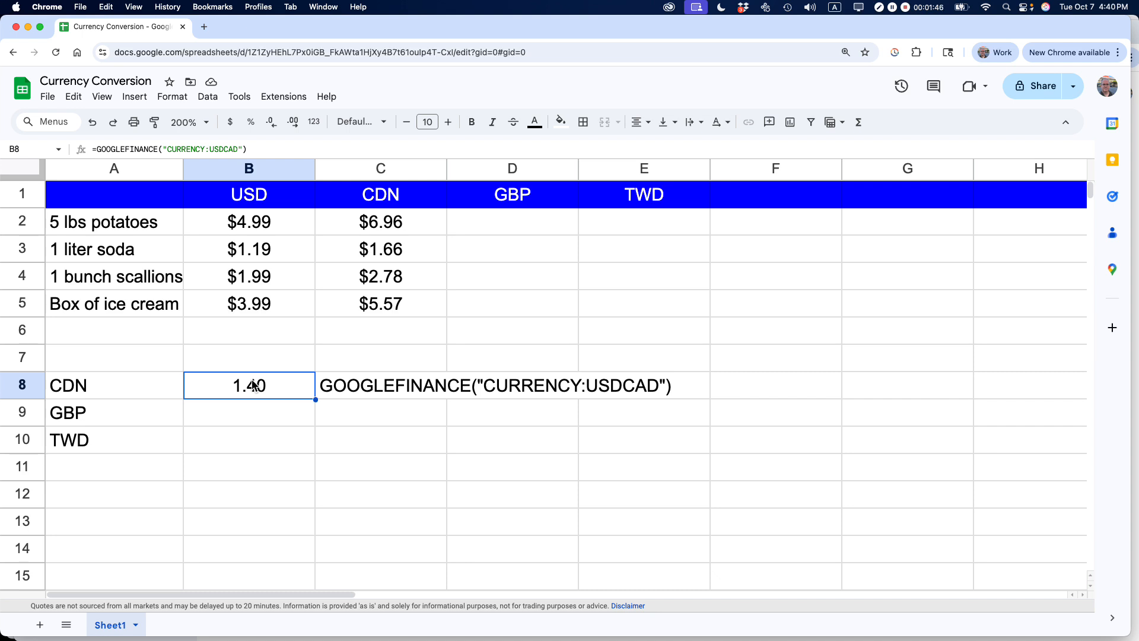
{"action": "triple_click", "coordinate": [166, 149]}
{"action": "key", "text": "super+c"}
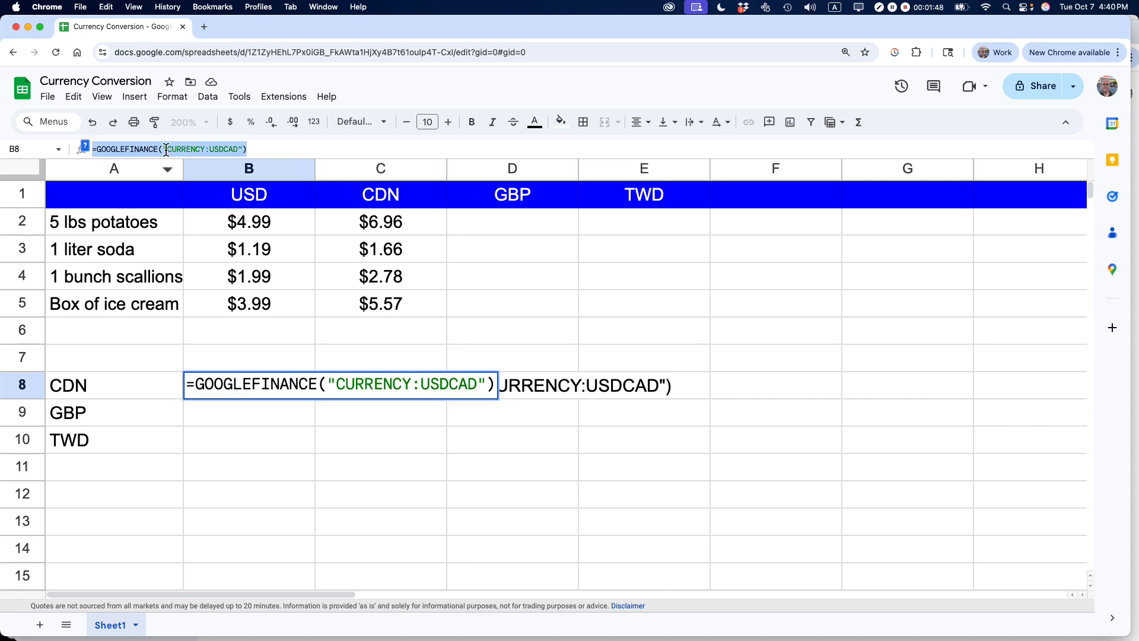
{"action": "left_click", "coordinate": [224, 417]}
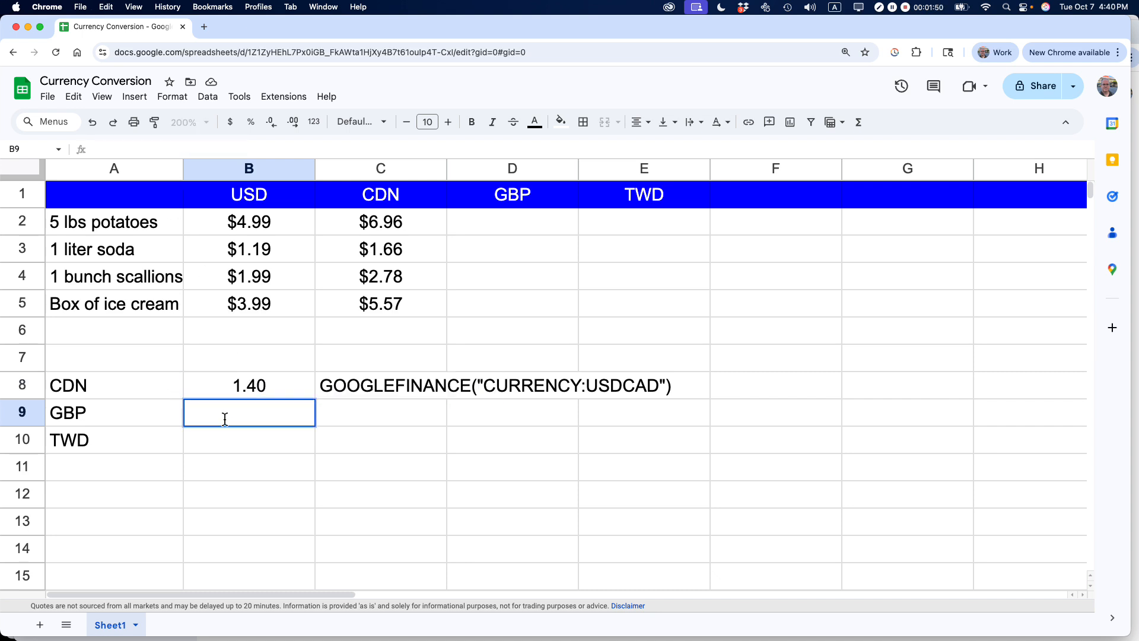
{"action": "key", "text": "super+v"}
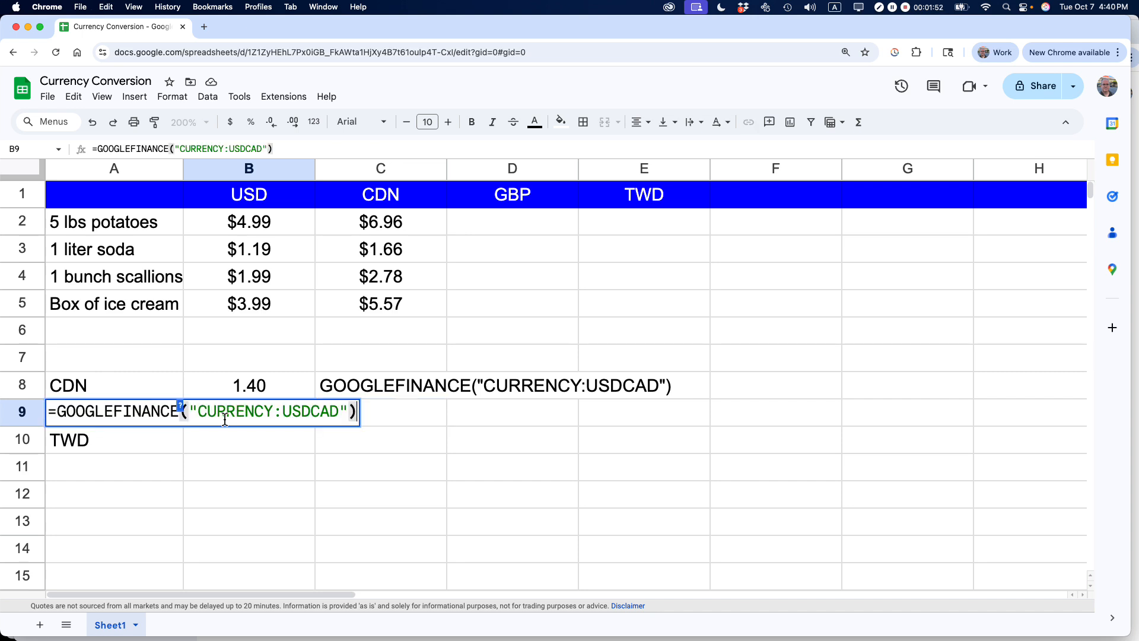
{"action": "key", "text": "Left"}
{"action": "key", "text": "Left"}
{"action": "key", "text": "Left"}
{"action": "key", "text": "Right"}
{"action": "key", "text": "shift+Left"}
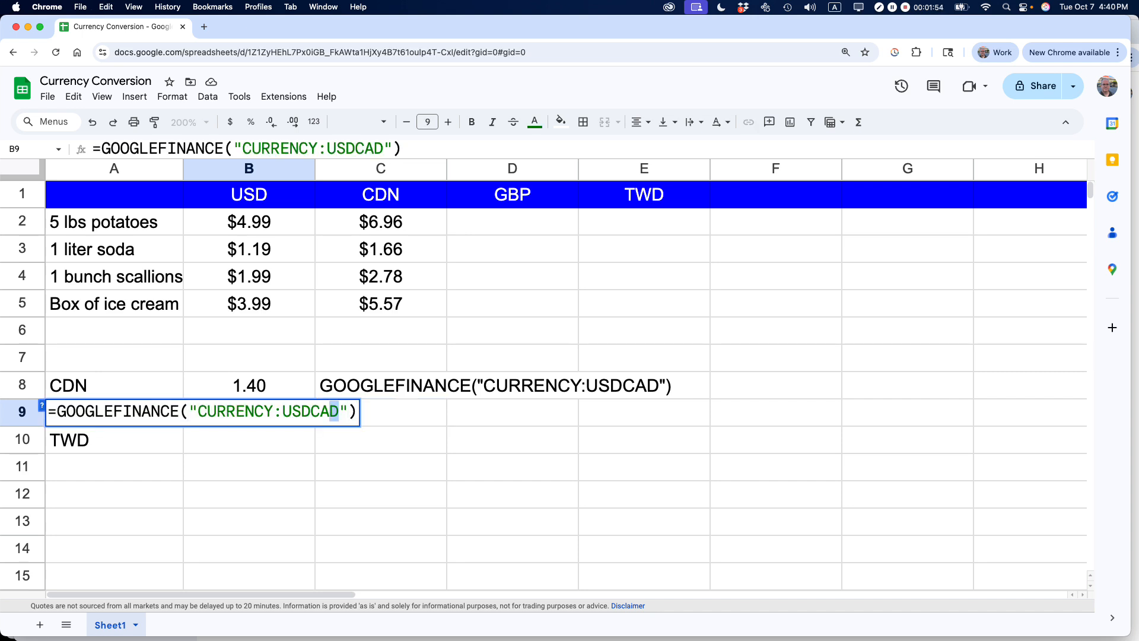
{"action": "key", "text": "shift+Left"}
{"action": "key", "text": "shift+Left"}
{"action": "type", "text": "GBP"}
{"action": "key", "text": "Return"}
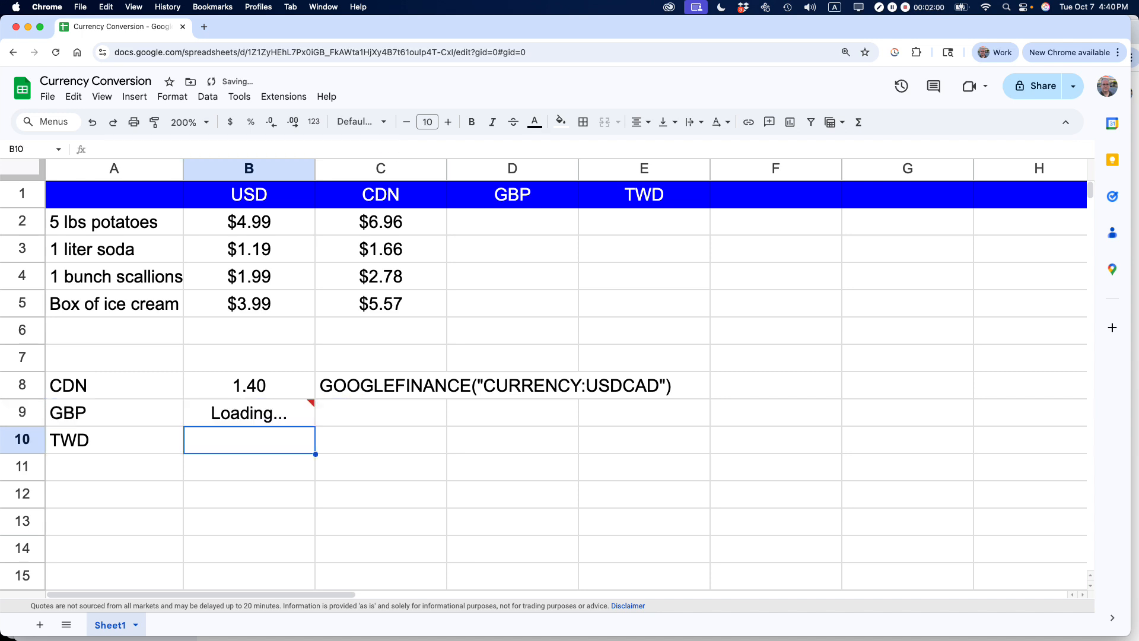
{"action": "key", "text": "Up"}
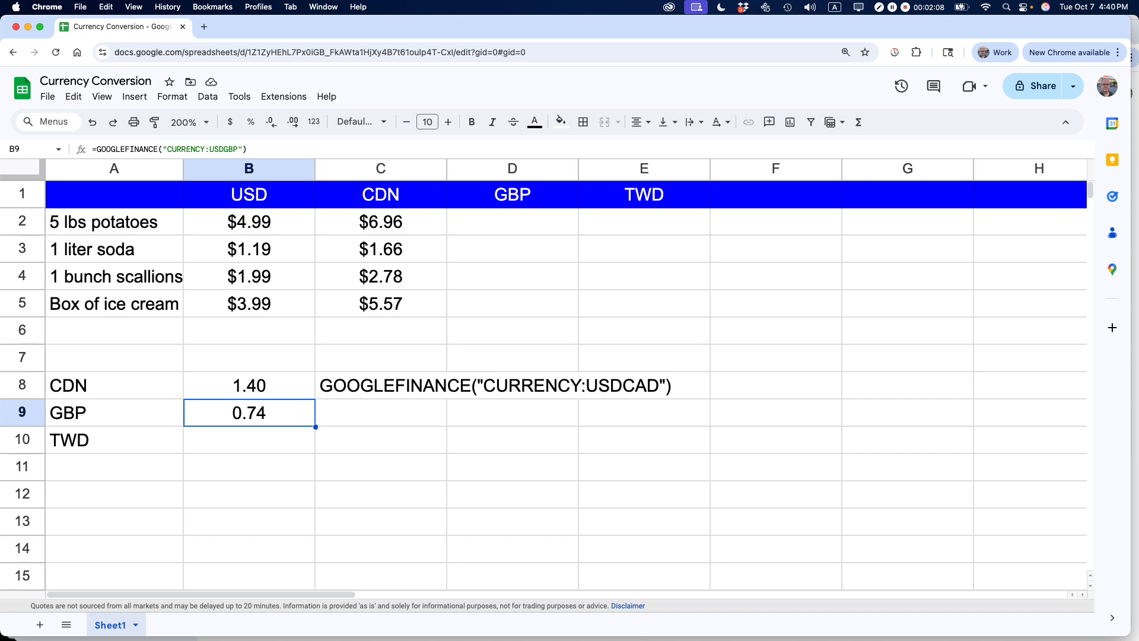
- Enter =b2*$B$9 in D2 and accept the suggested autofill down through D5
{"action": "left_click", "coordinate": [469, 224]}
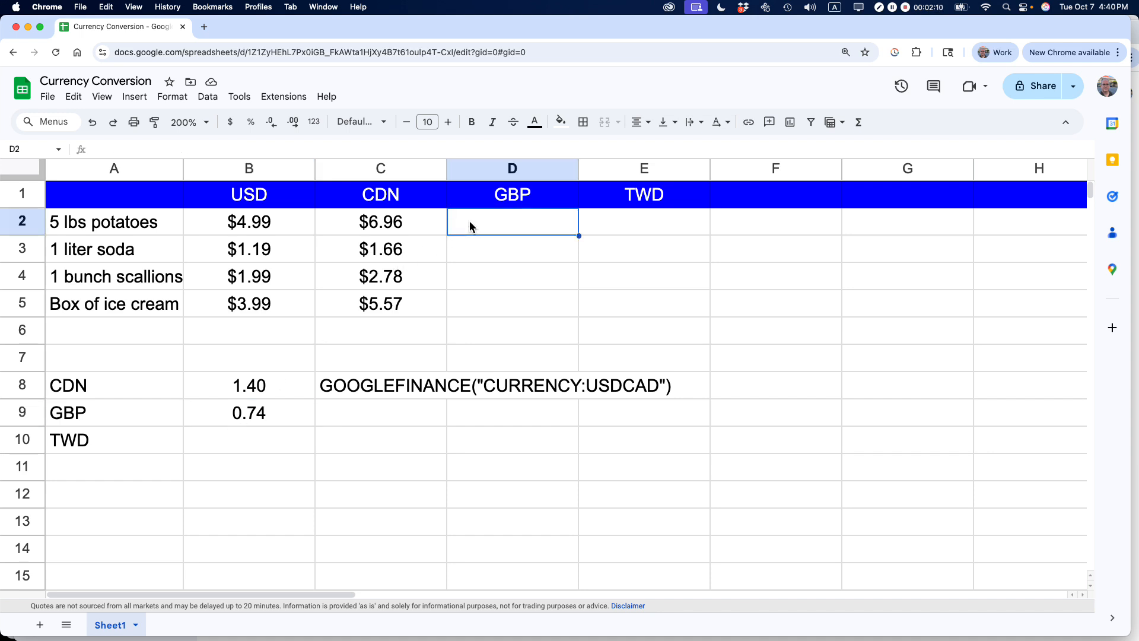
{"action": "double_click", "coordinate": [468, 224]}
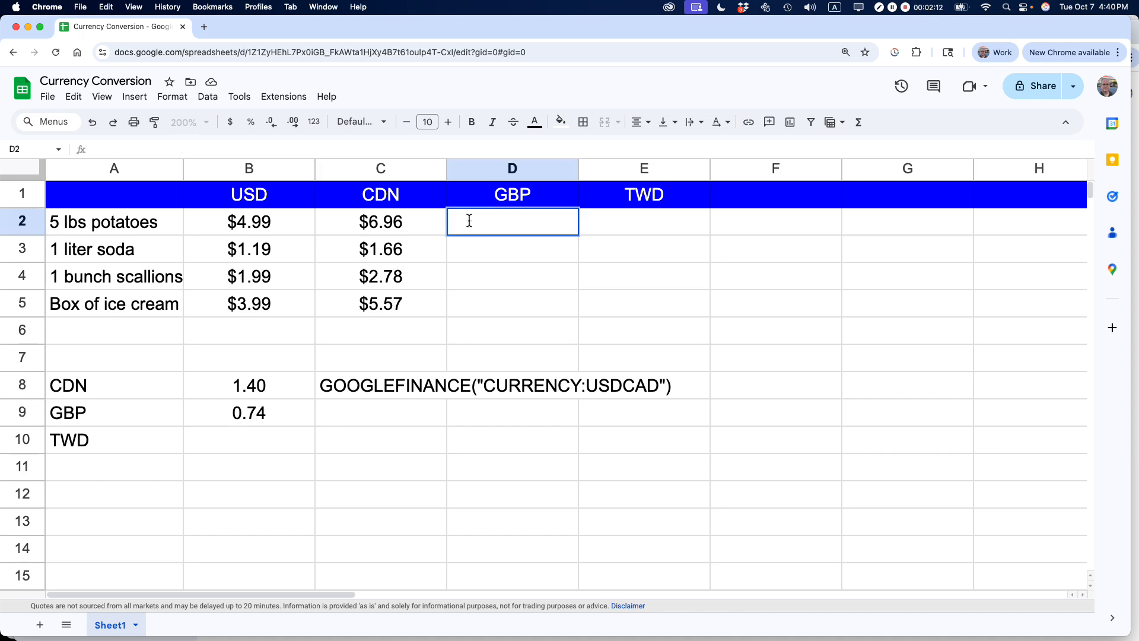
{"action": "type", "text": "="}
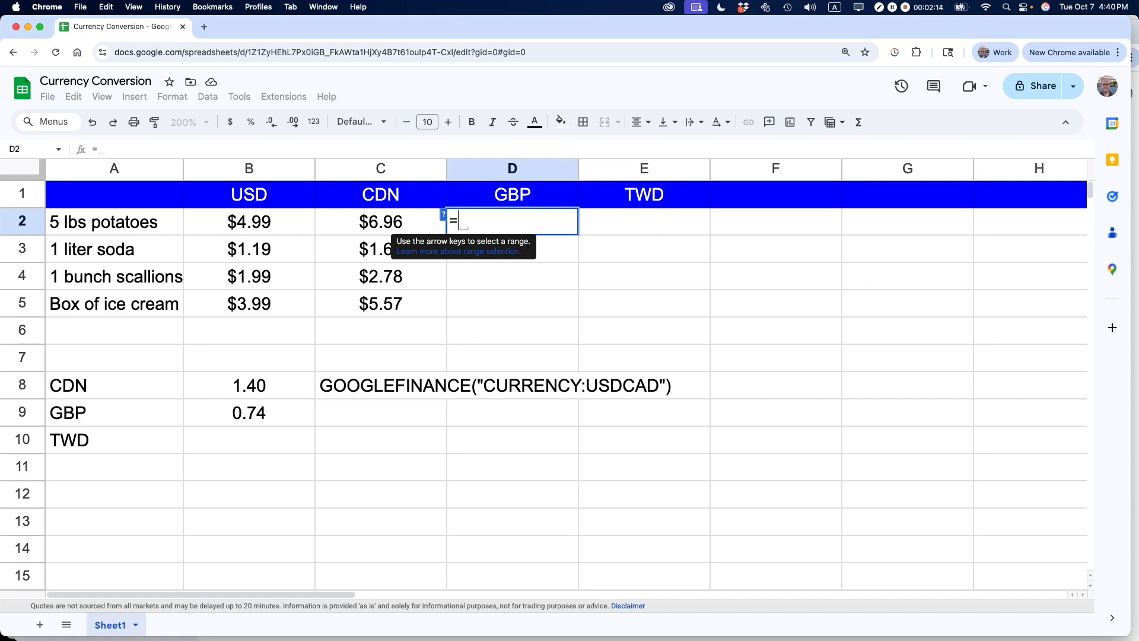
{"action": "type", "text": "b2"}
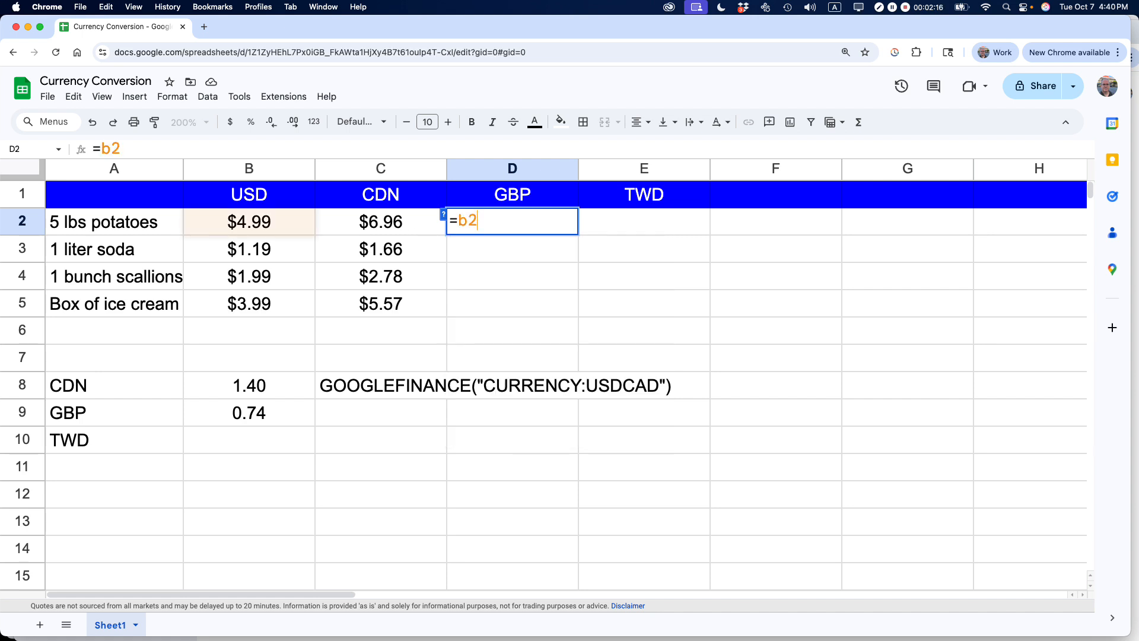
{"action": "type", "text": "*$"}
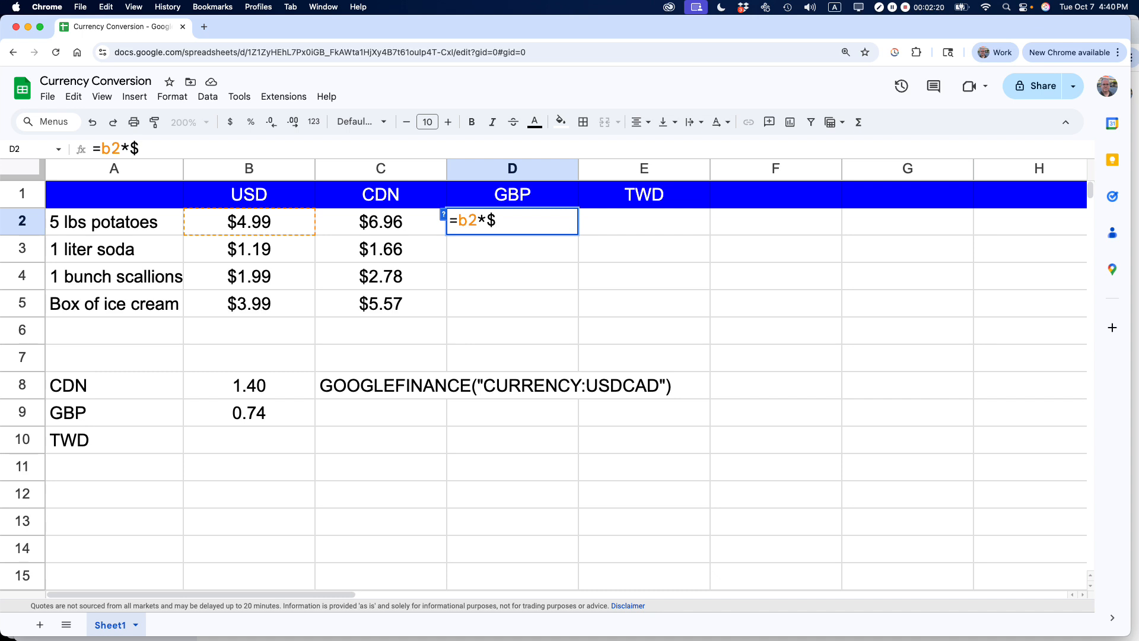
{"action": "type", "text": "B$B"}
{"action": "key", "text": "BackSpace"}
{"action": "type", "text": "9"}
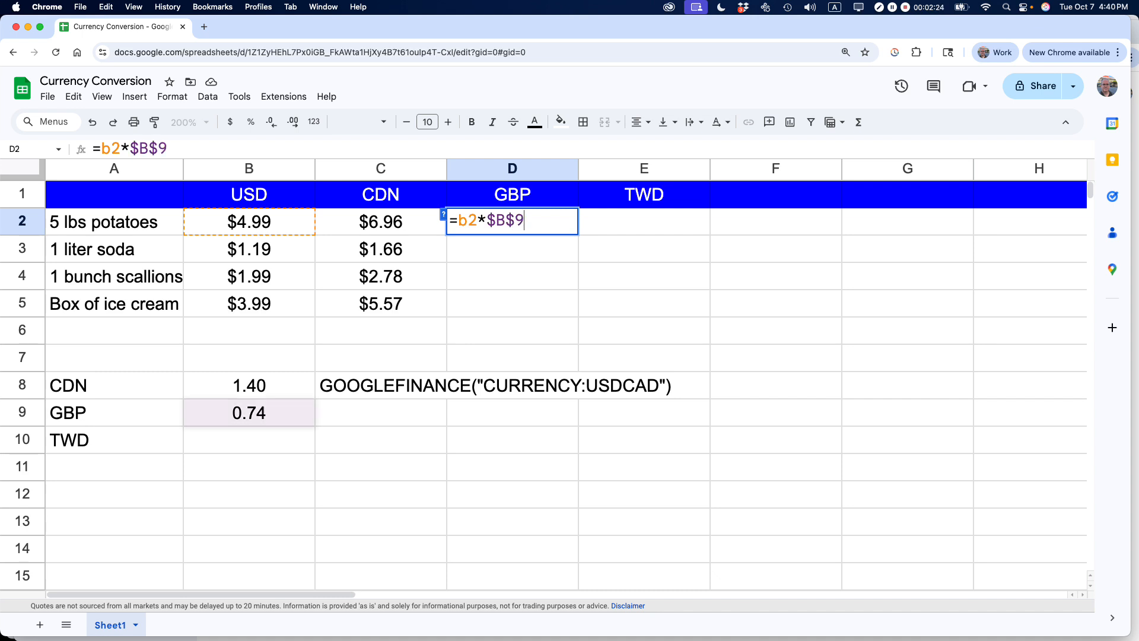
{"action": "key", "text": "Return"}
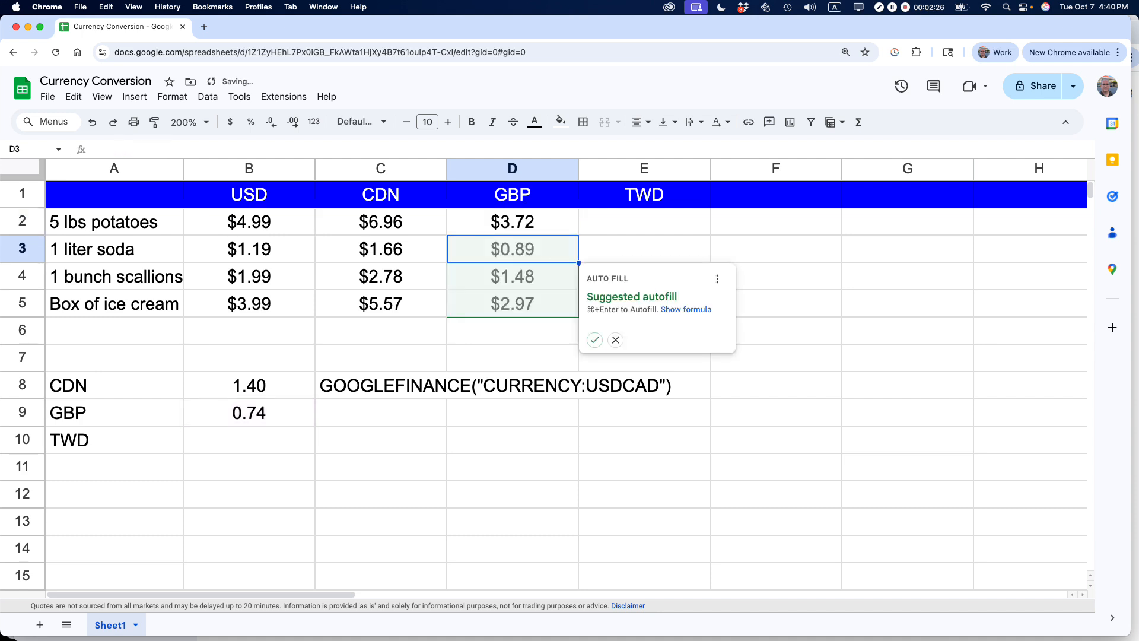
{"action": "left_click", "coordinate": [595, 340]}
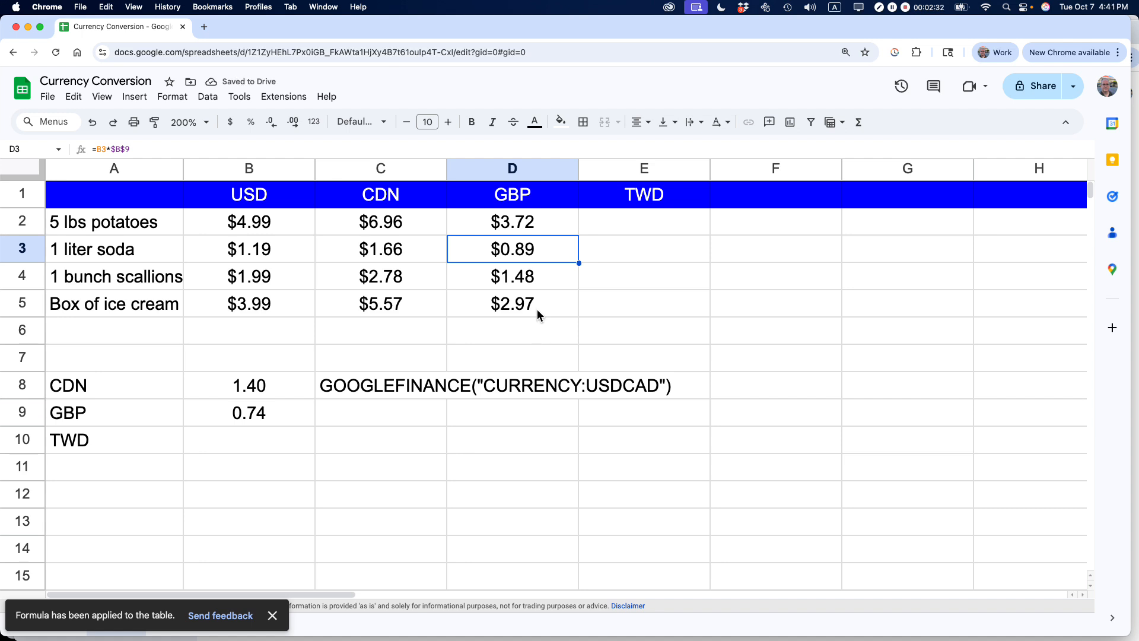
- Format the GBP results in D2:D5 with the British Pound Sterling custom currency
{"action": "left_click", "coordinate": [514, 224]}
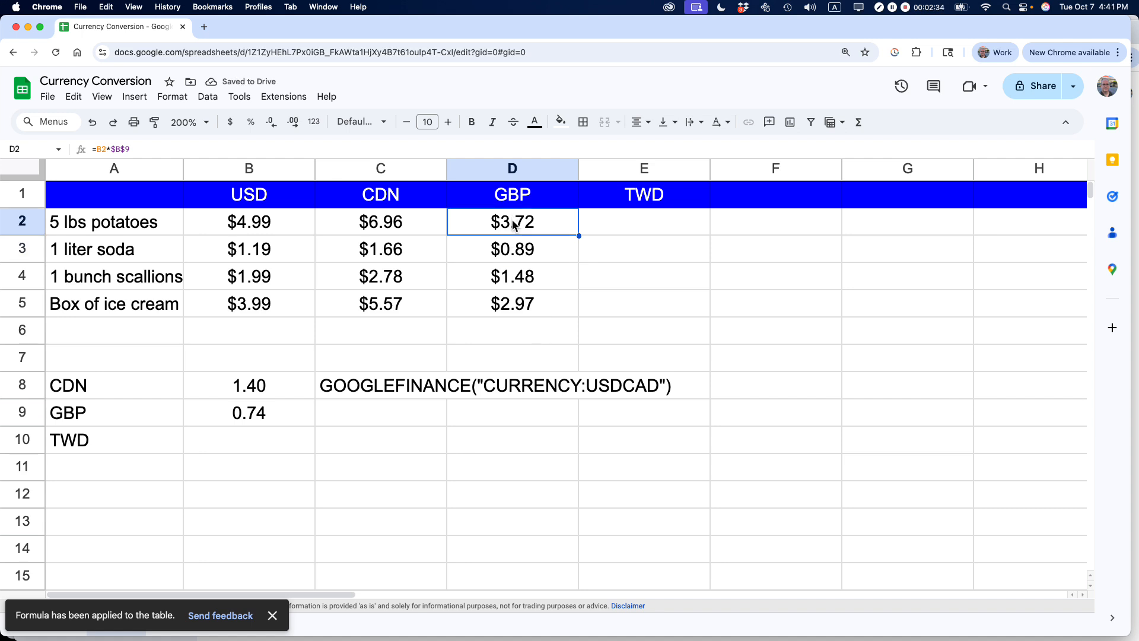
{"action": "left_click_drag", "start_coordinate": [514, 224], "coordinate": [512, 302]}
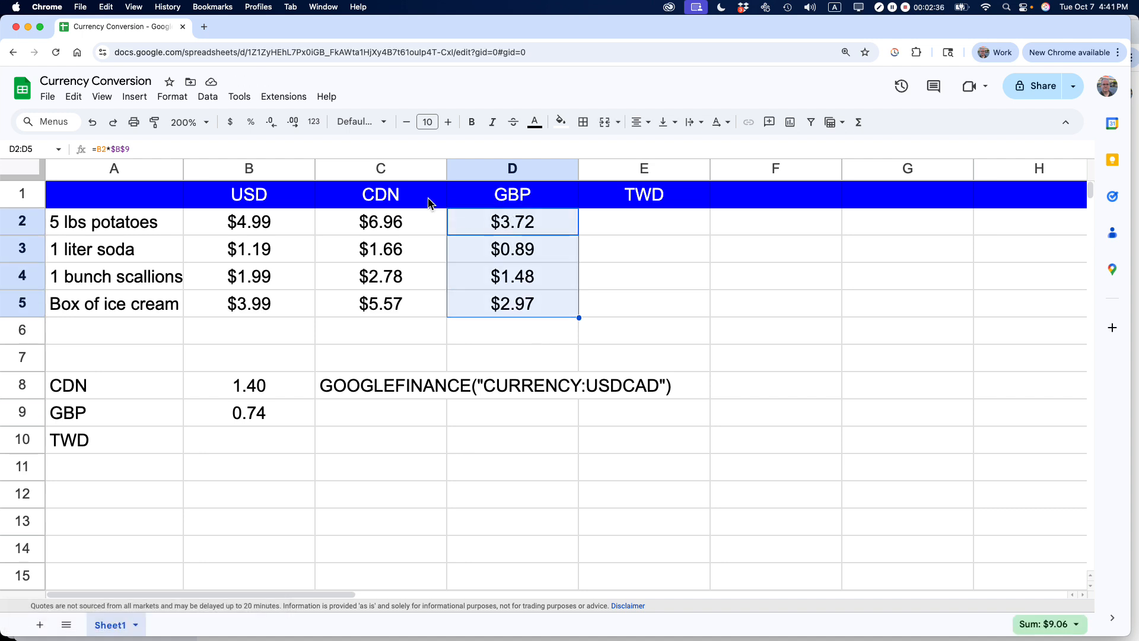
{"action": "left_click", "coordinate": [316, 122]}
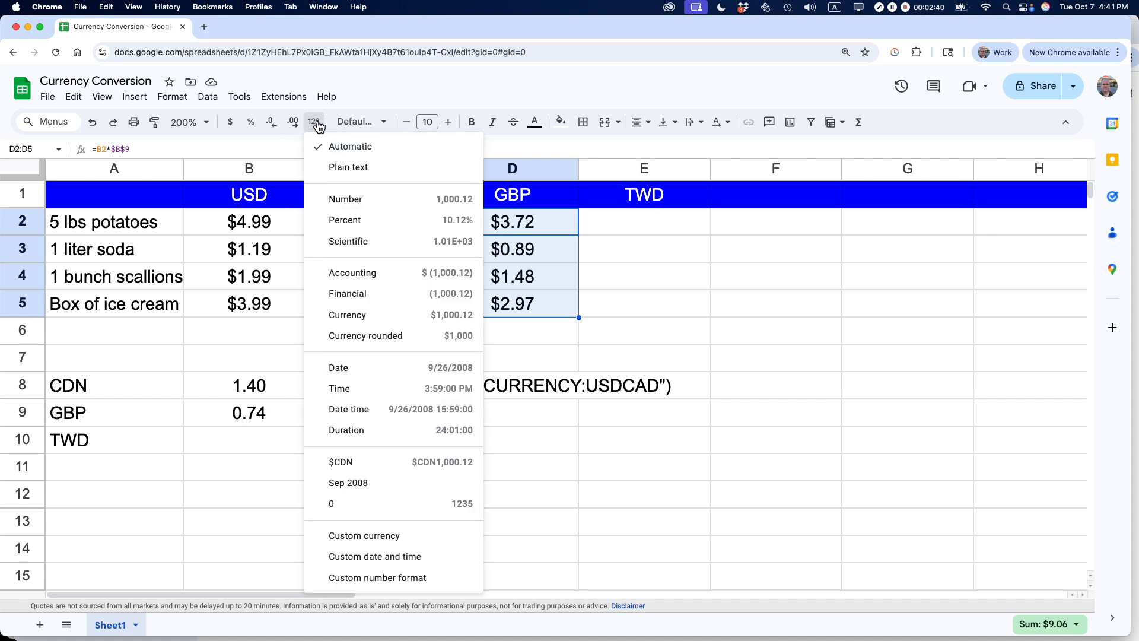
{"action": "left_click", "coordinate": [383, 540]}
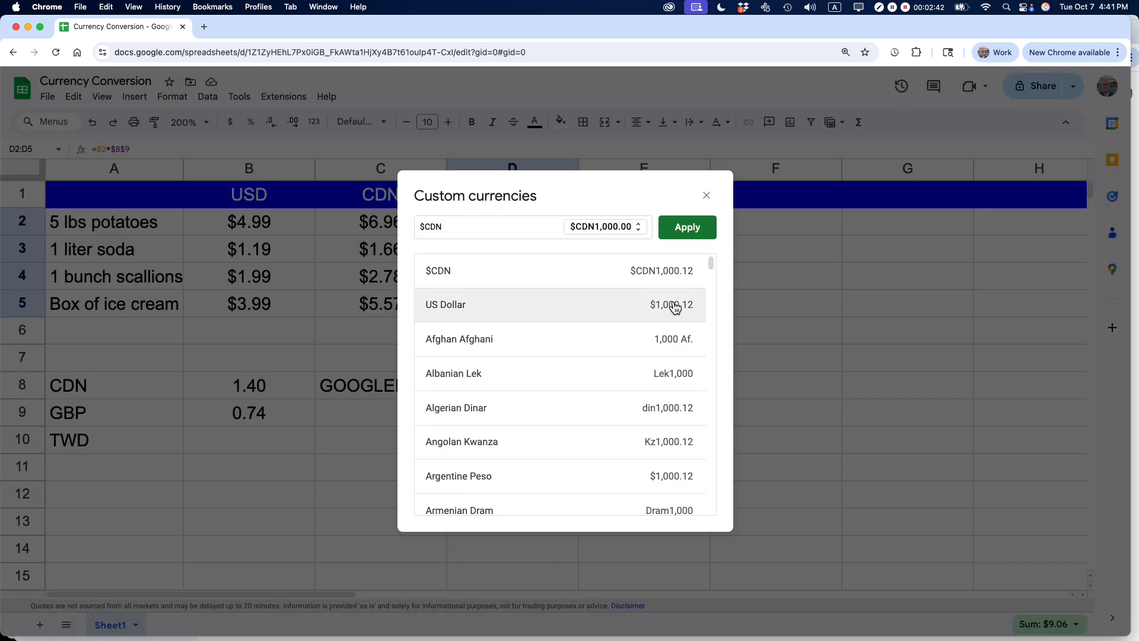
{"action": "left_click_drag", "start_coordinate": [713, 273], "coordinate": [710, 325]}
{"action": "triple_click", "coordinate": [464, 230]}
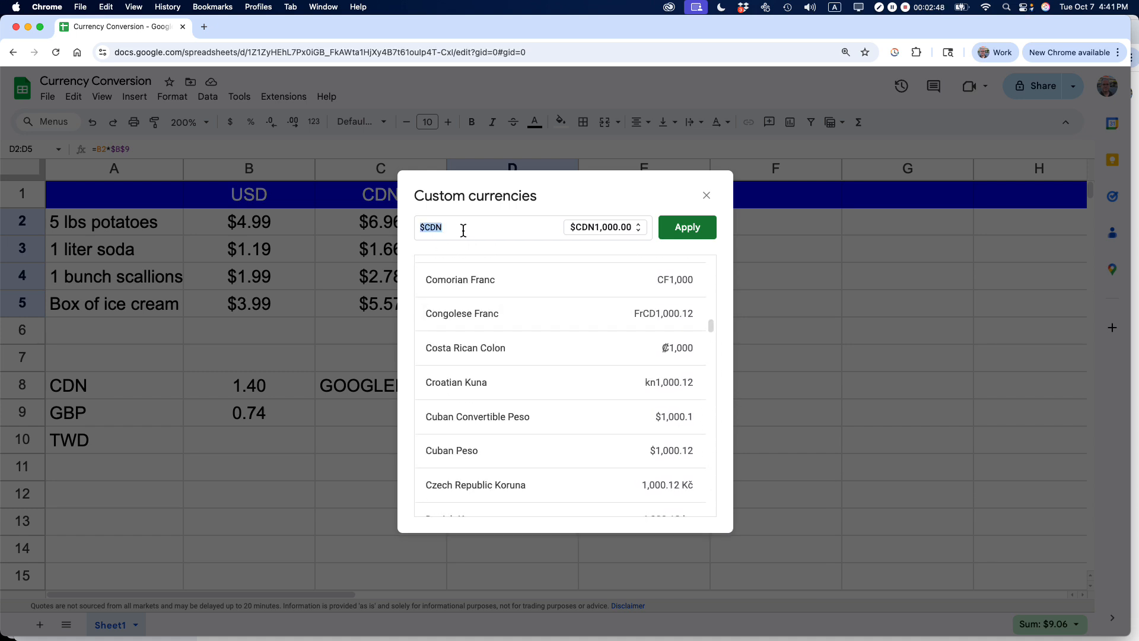
{"action": "type", "text": "bri"}
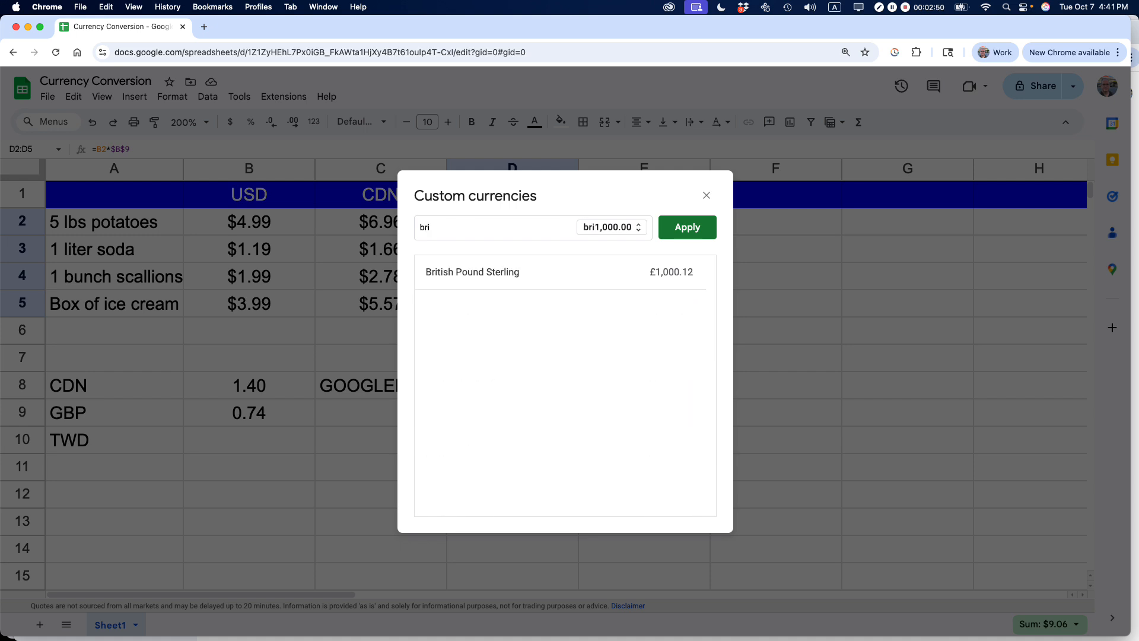
{"action": "left_click", "coordinate": [478, 284]}
{"action": "left_click", "coordinate": [687, 226]}
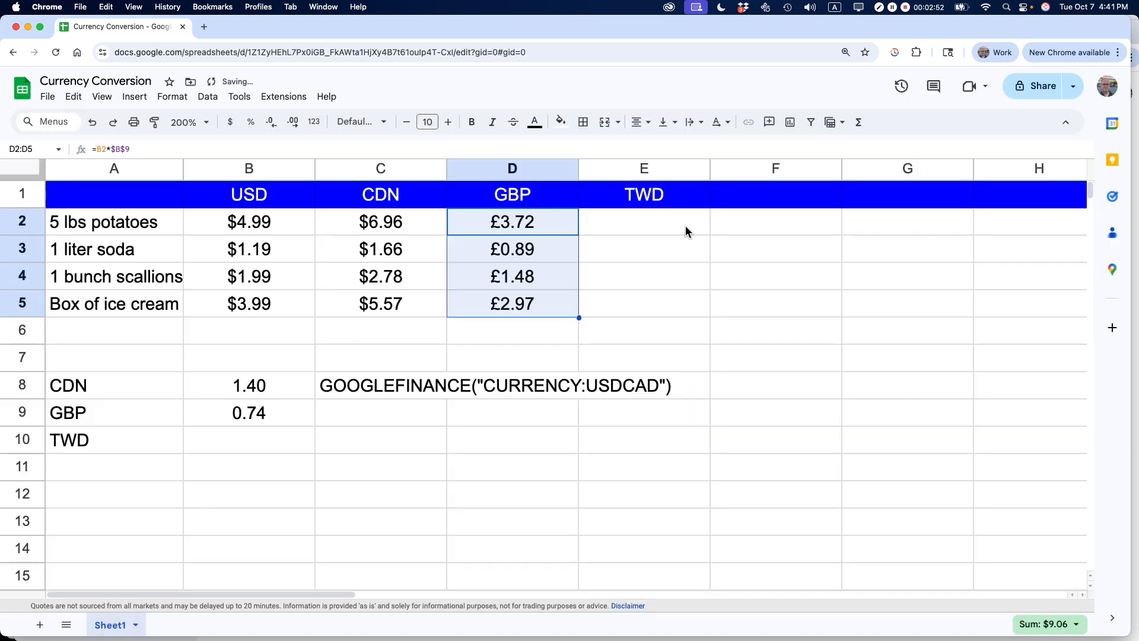
- Paste the GOOGLEFINANCE rate formula into B10 and change its currency pair to USDTWD
{"action": "left_click", "coordinate": [611, 446]}
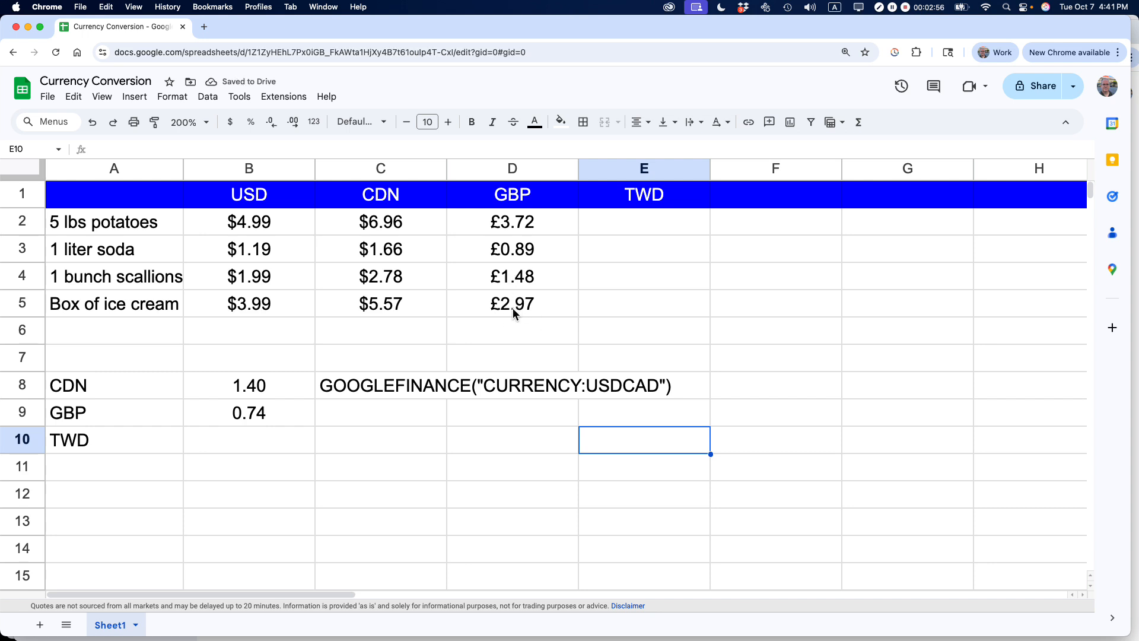
{"action": "left_click", "coordinate": [614, 212]}
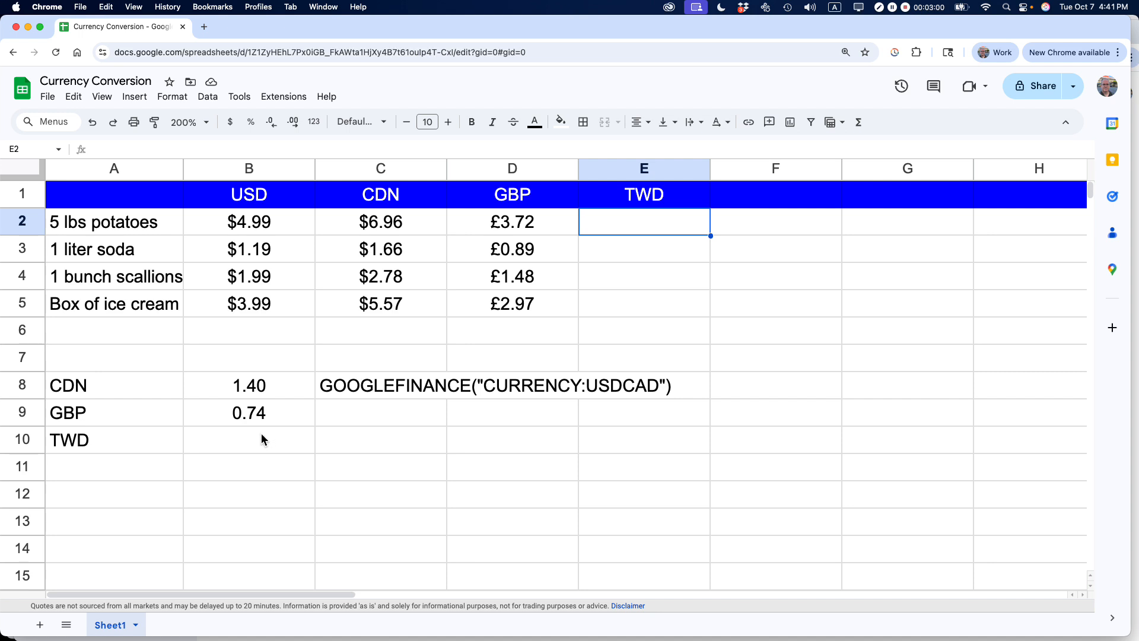
{"action": "left_click", "coordinate": [236, 443]}
{"action": "double_click", "coordinate": [236, 443]}
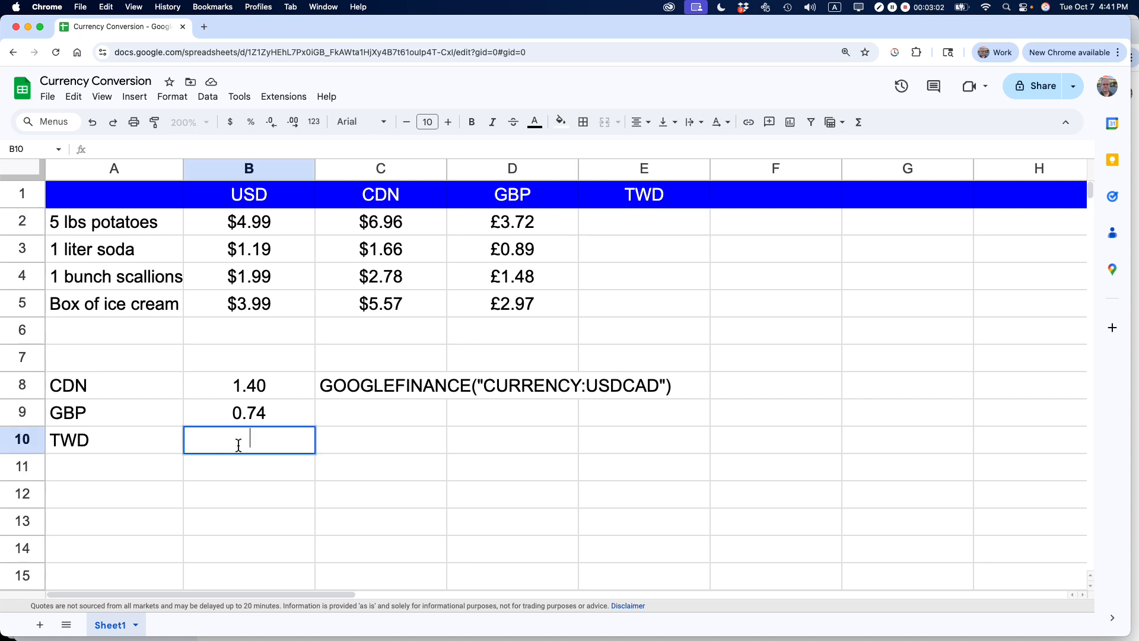
{"action": "type", "text": "=GOOGLEFINANCE(\"CURRENCY:USDCAD\")"}
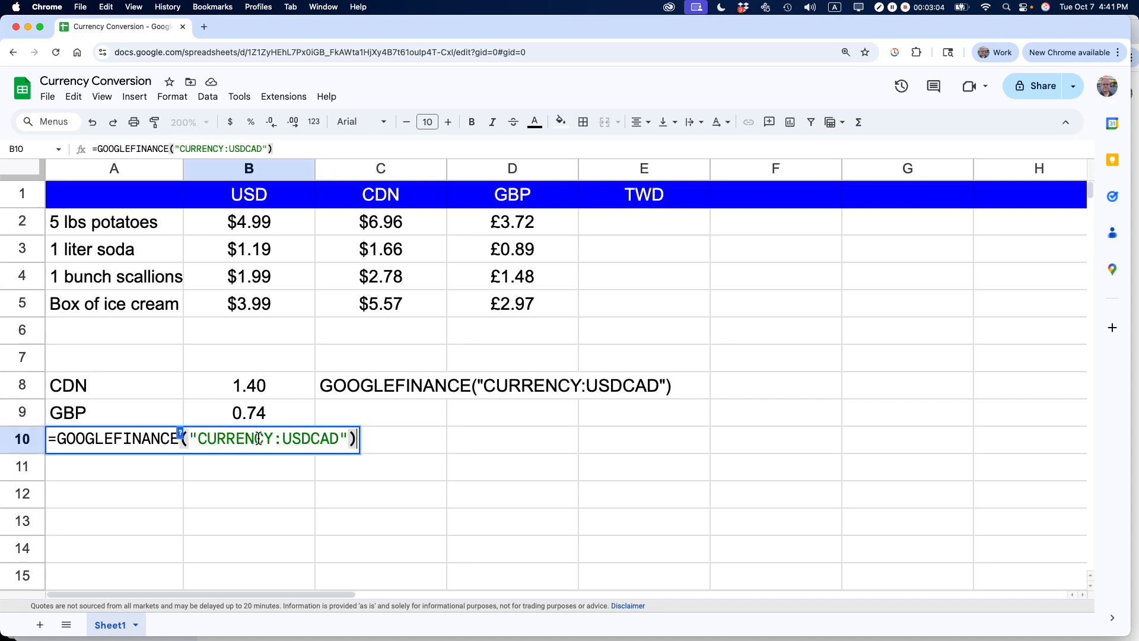
{"action": "key", "text": "Left"}
{"action": "key", "text": "Left"}
{"action": "key", "text": "shift+Left"}
{"action": "key", "text": "shift+Left"}
{"action": "key", "text": "shift+Left"}
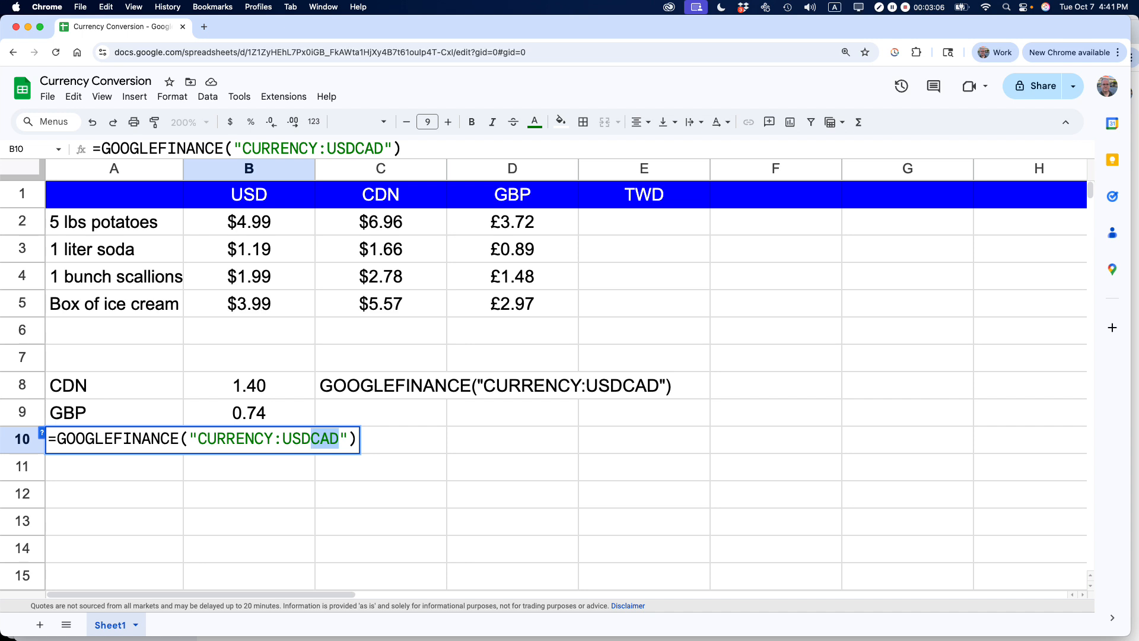
{"action": "type", "text": "TWD"}
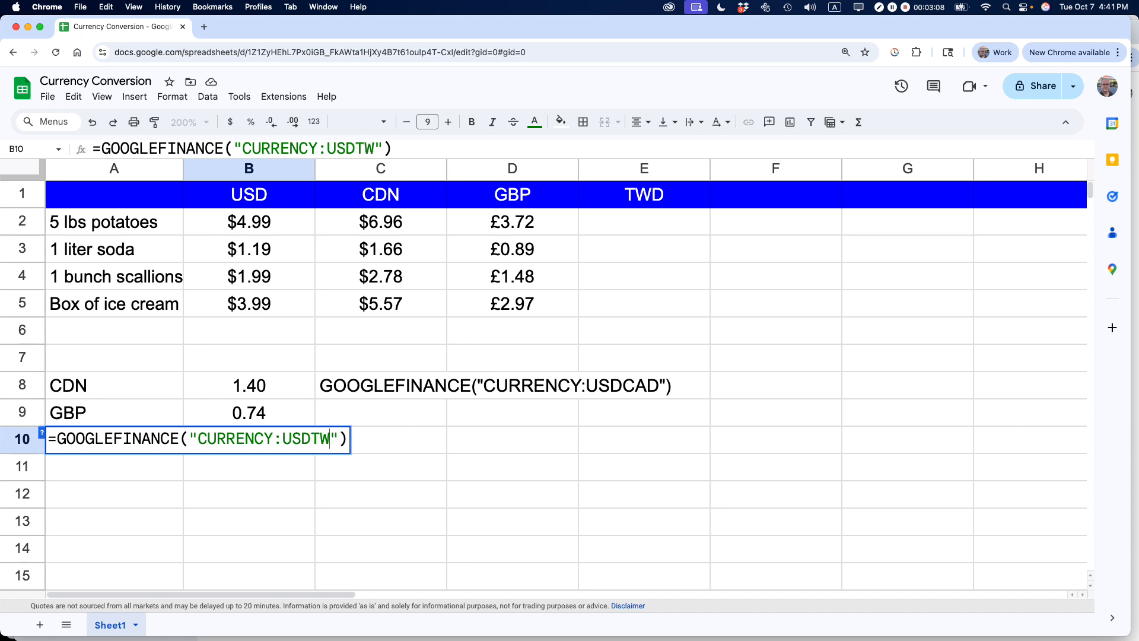
{"action": "key", "text": "Return"}
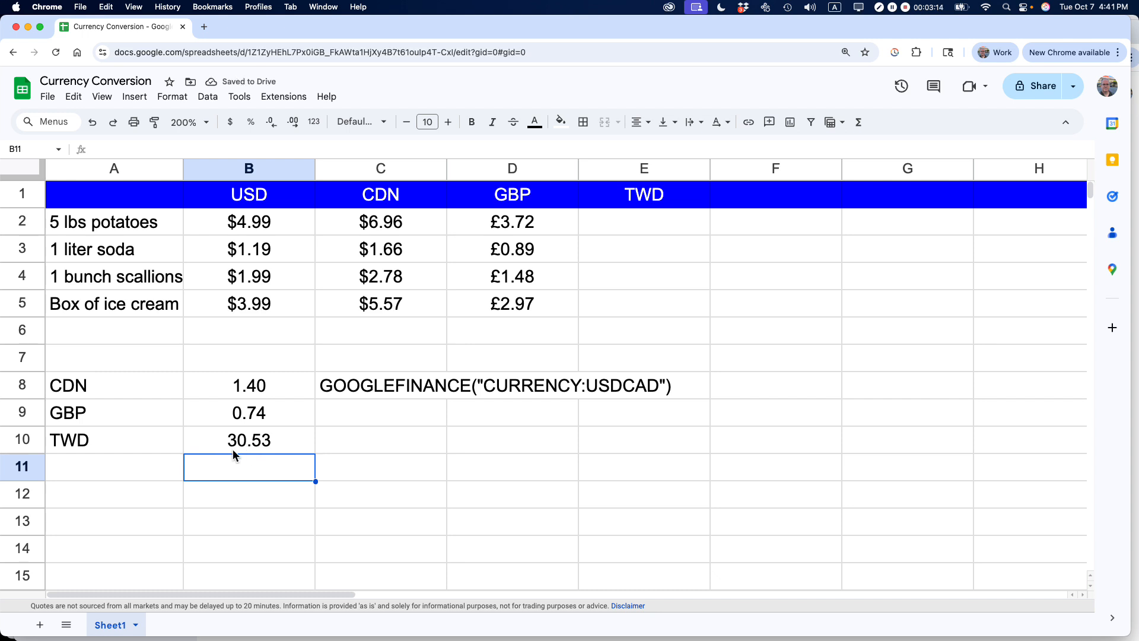
- Enter =b2*$b$10 in E2 and accept the suggested autofill down through E5
{"action": "left_click", "coordinate": [605, 225]}
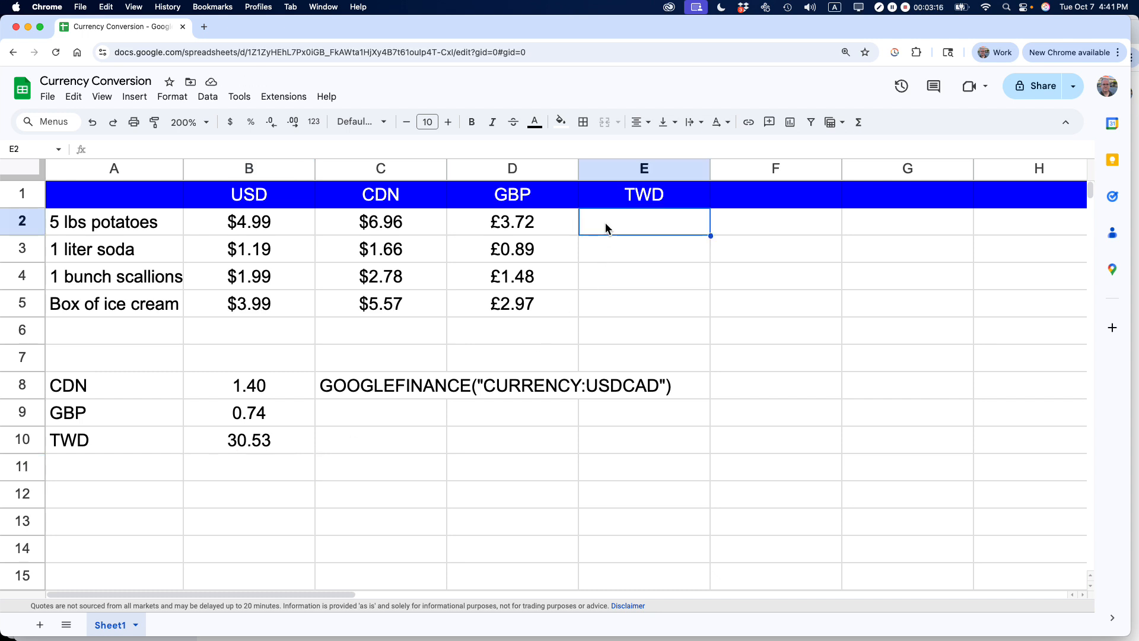
{"action": "double_click", "coordinate": [606, 224]}
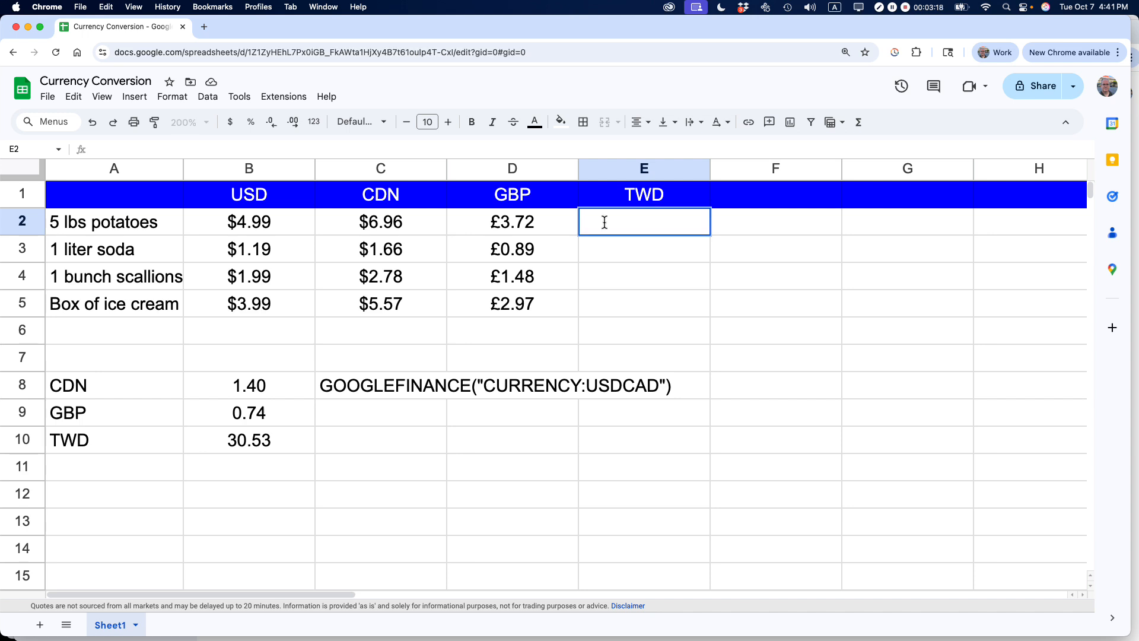
{"action": "type", "text": "=b2"}
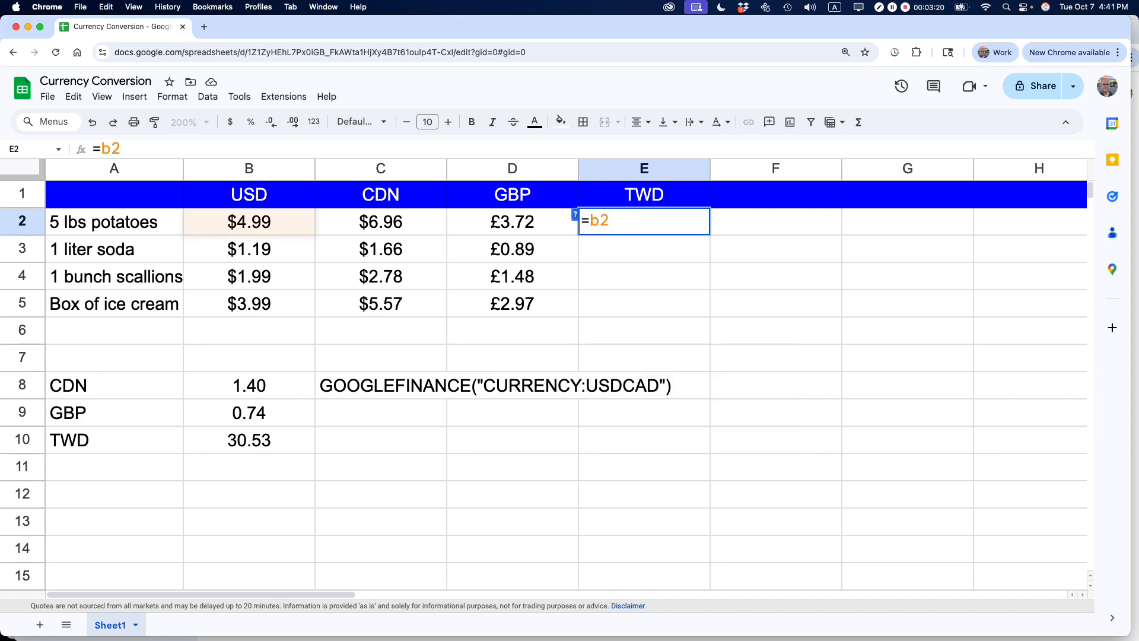
{"action": "type", "text": "*$"}
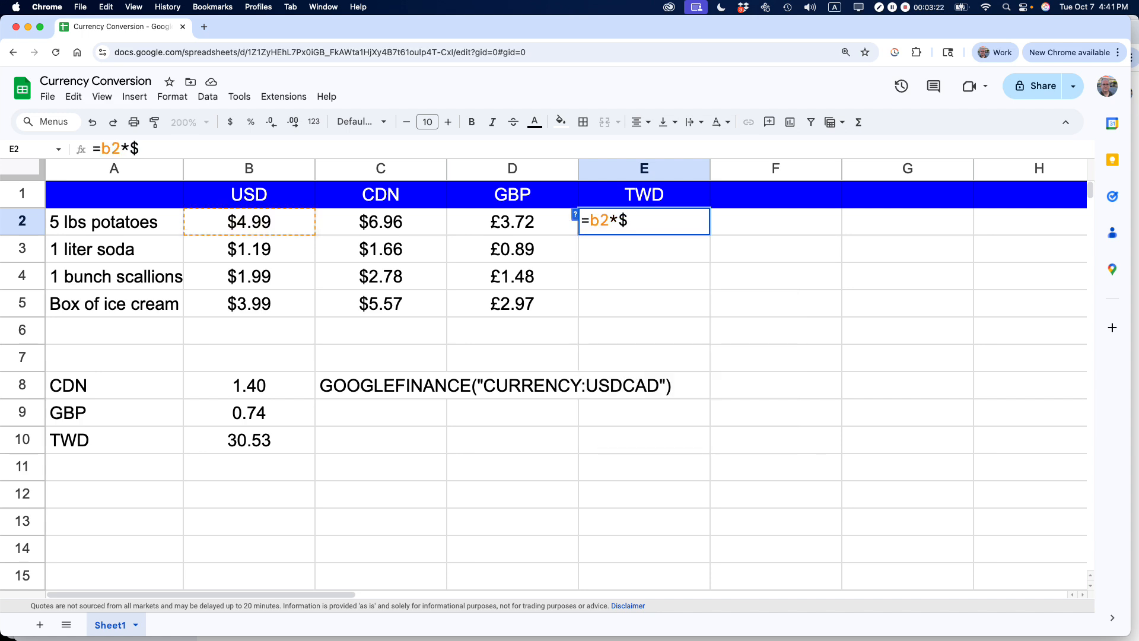
{"action": "type", "text": "b$10"}
{"action": "key", "text": "Return"}
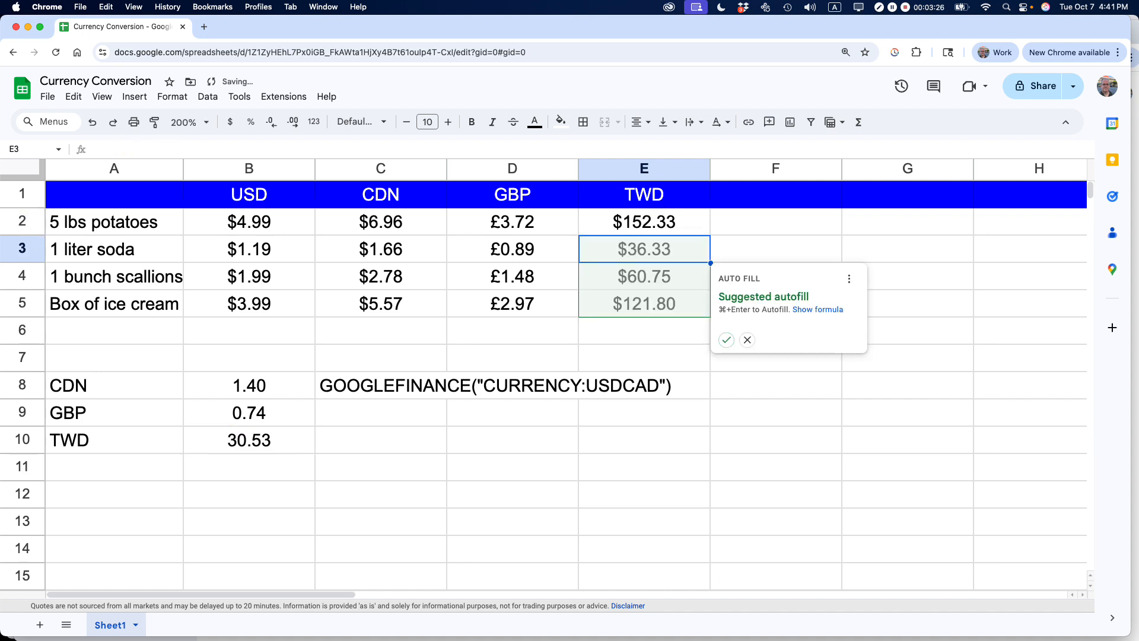
{"action": "left_click", "coordinate": [725, 341]}
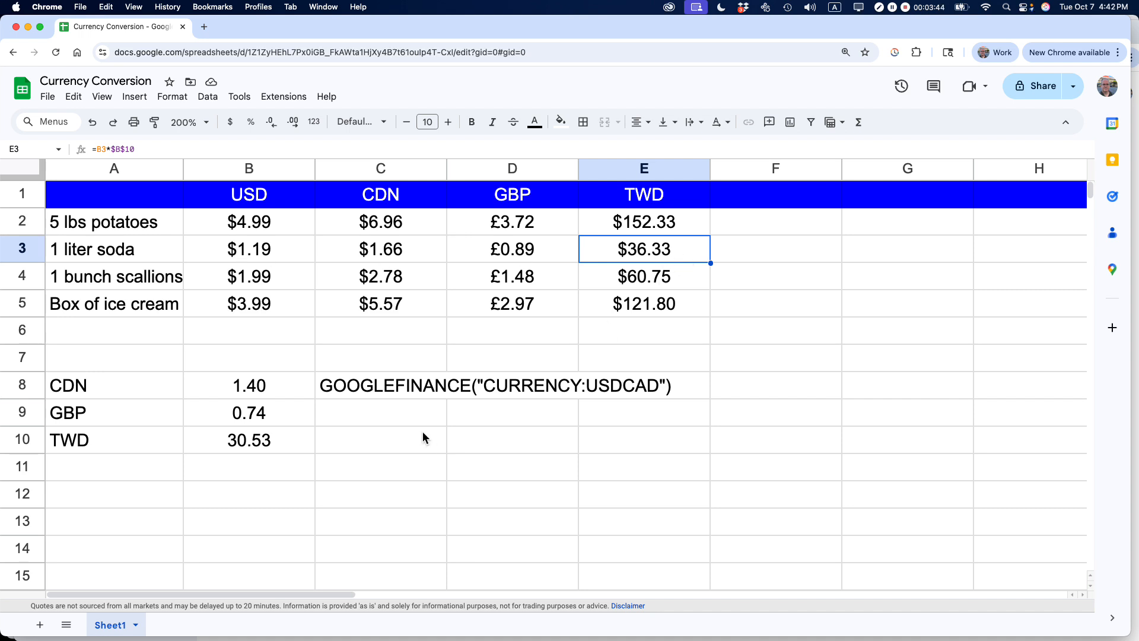
- Select the cell C8 holding the GOOGLEFINANCE formula text
{"action": "left_click", "coordinate": [366, 387]}
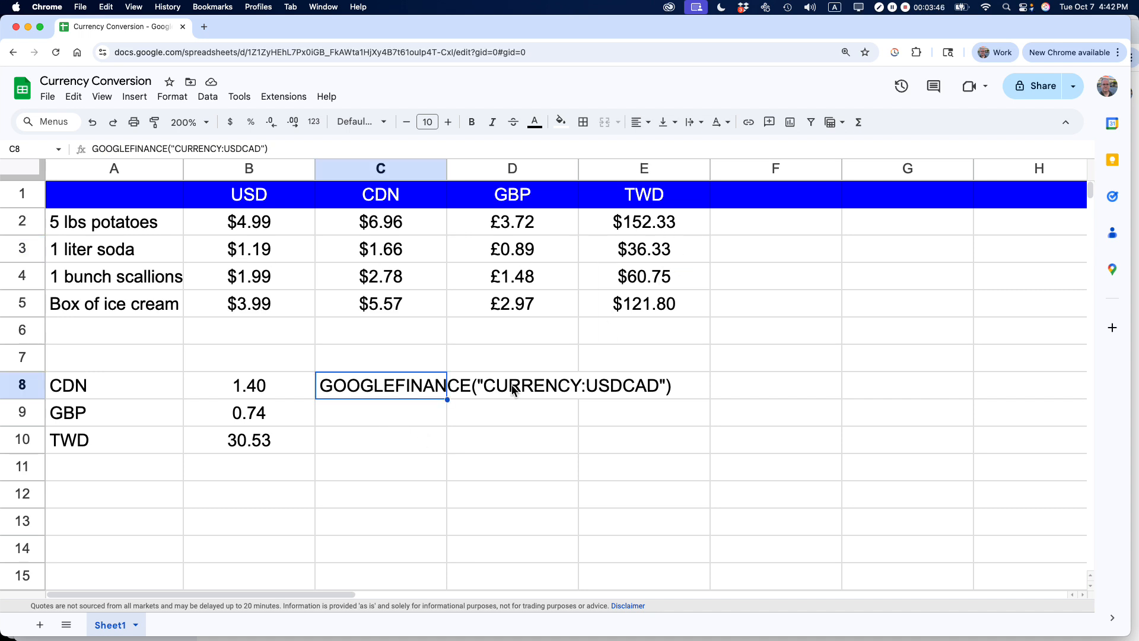